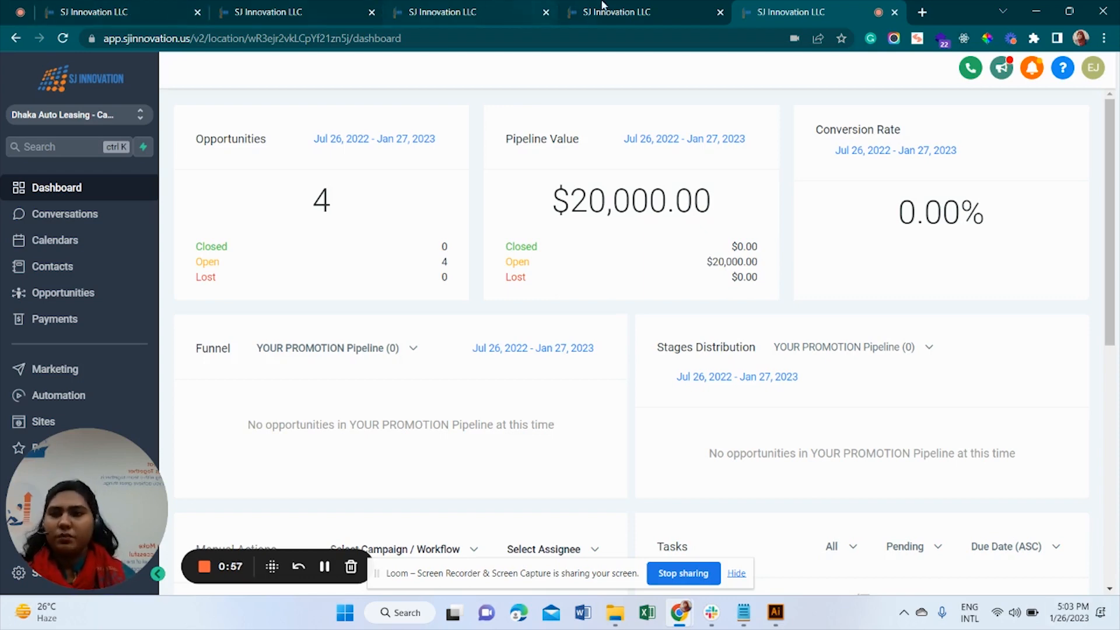
- Review the contact form section on the Contact Us page in the page builder
{"action": "left_click", "coordinate": [658, 7]}
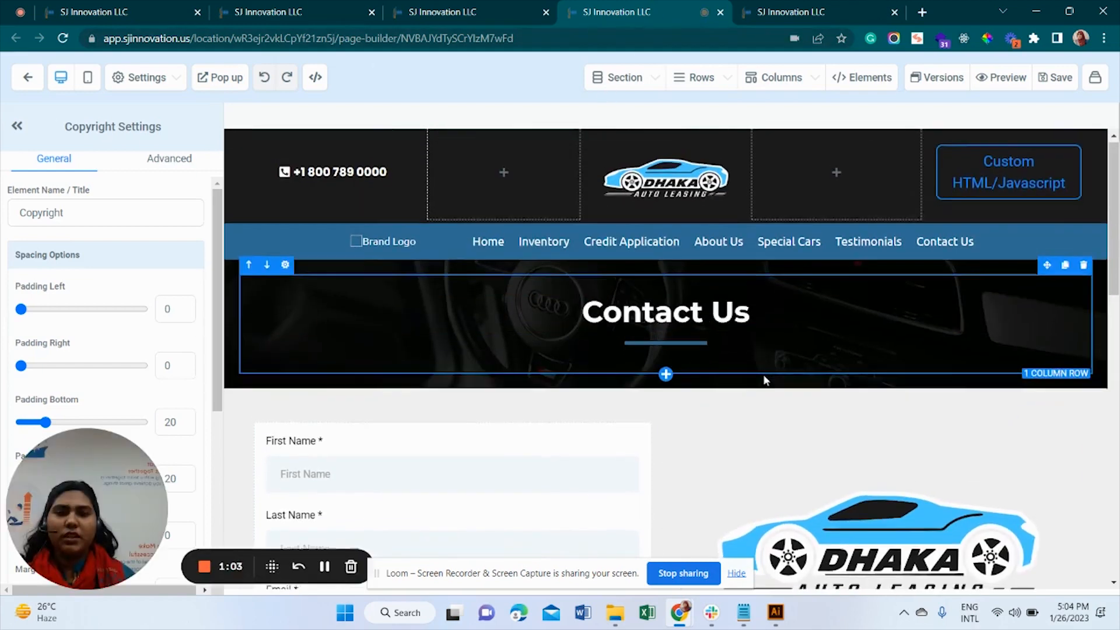
{"action": "scroll", "coordinate": [765, 377], "scroll_direction": "down", "scroll_amount": 2}
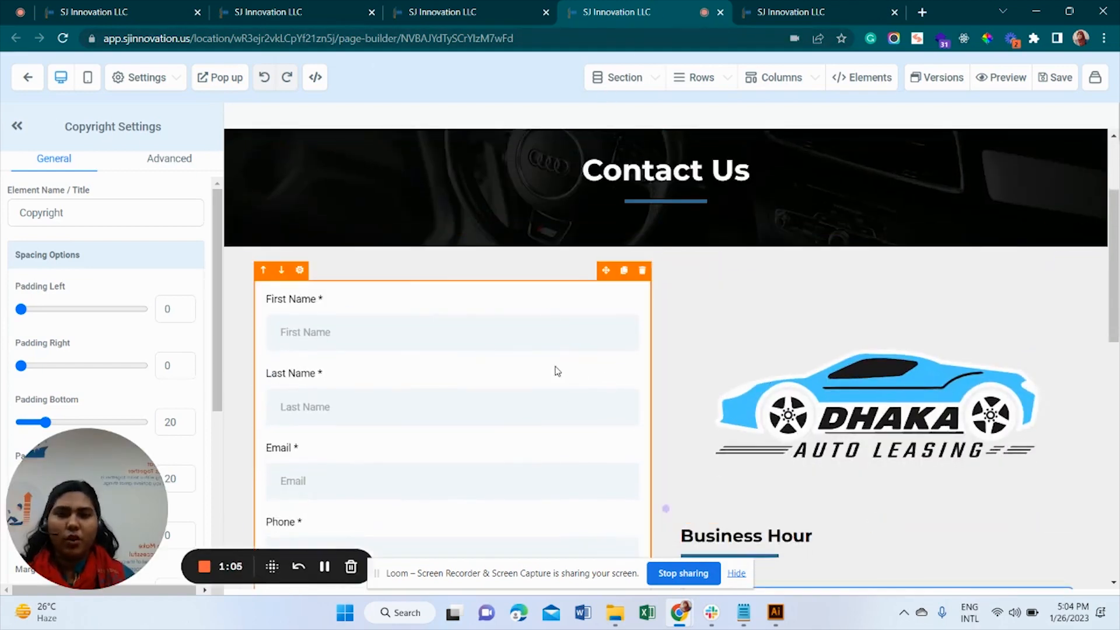
{"action": "scroll", "coordinate": [556, 370], "scroll_direction": "down", "scroll_amount": 2}
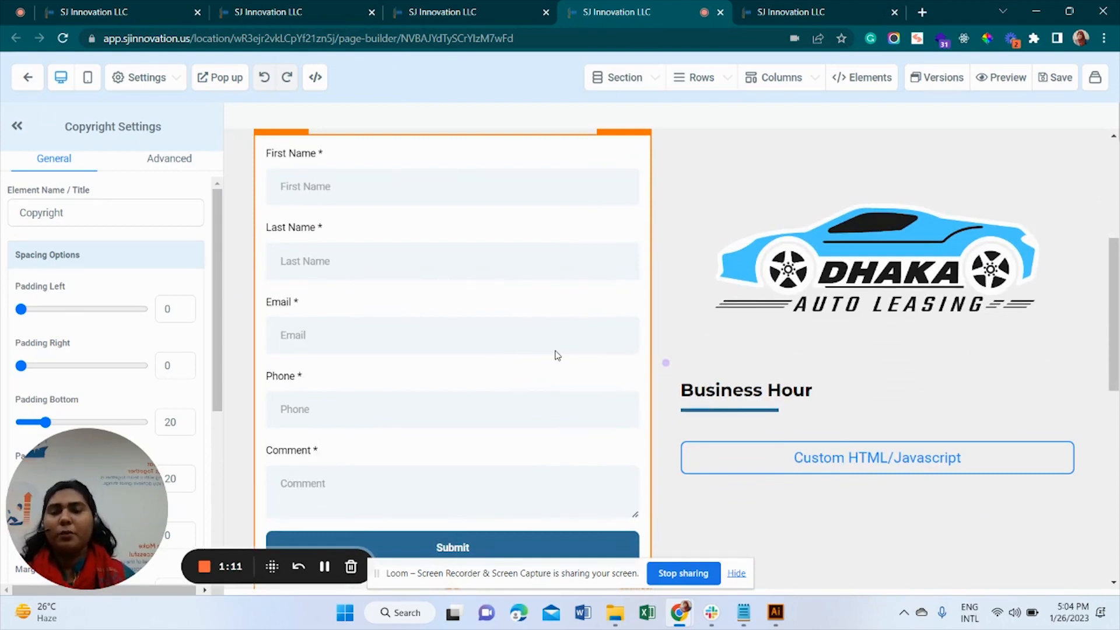
- Create a new blank form in the form builder
{"action": "left_click", "coordinate": [132, 4]}
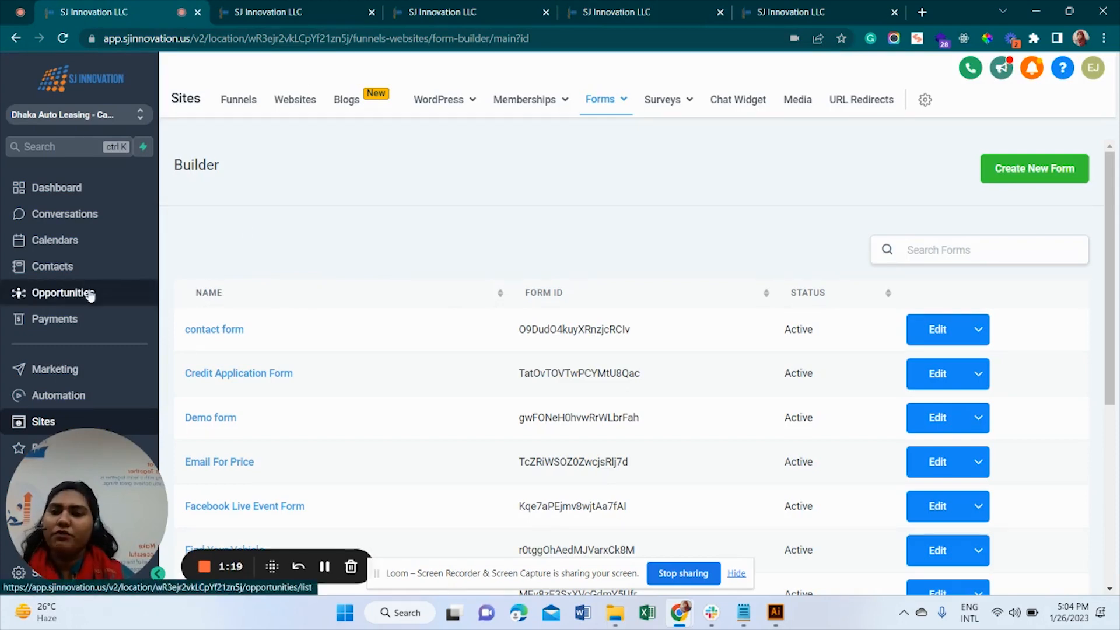
{"action": "mouse_move", "coordinate": [609, 108]}
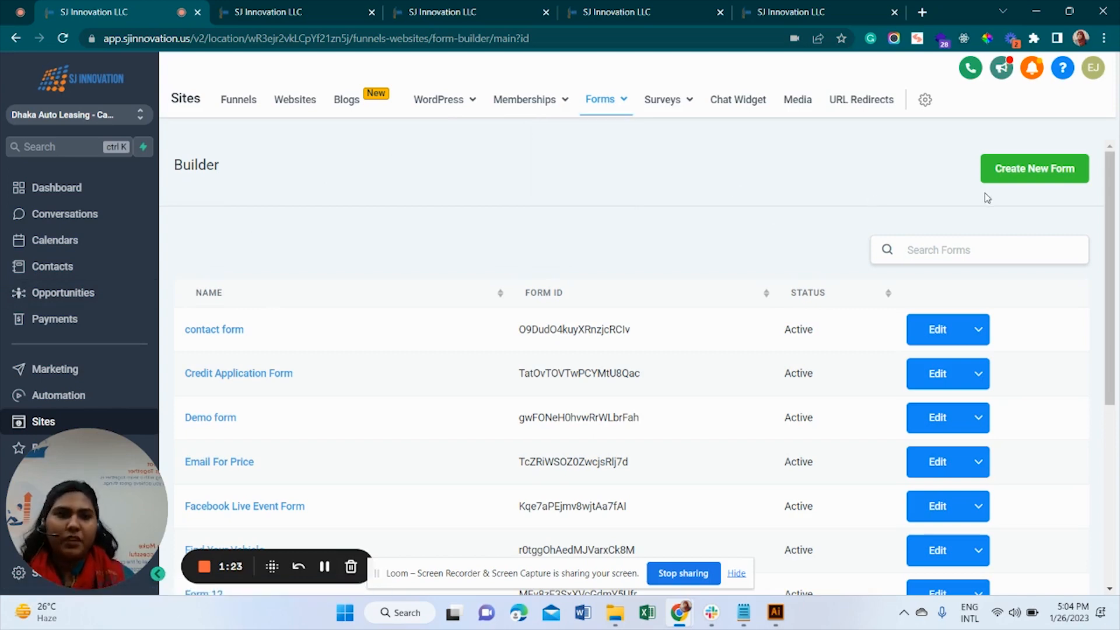
{"action": "left_click", "coordinate": [1063, 169]}
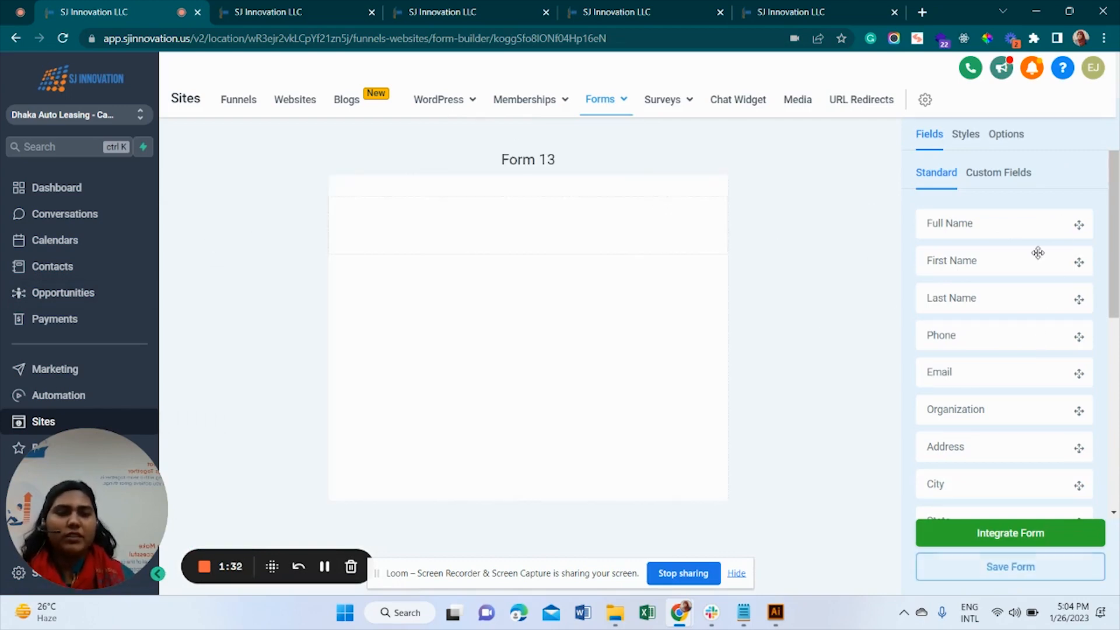
- Add the standard Full Name, Phone and Email fields to the blank form, one below the other
{"action": "scroll", "coordinate": [1037, 252], "scroll_direction": "down", "scroll_amount": 7}
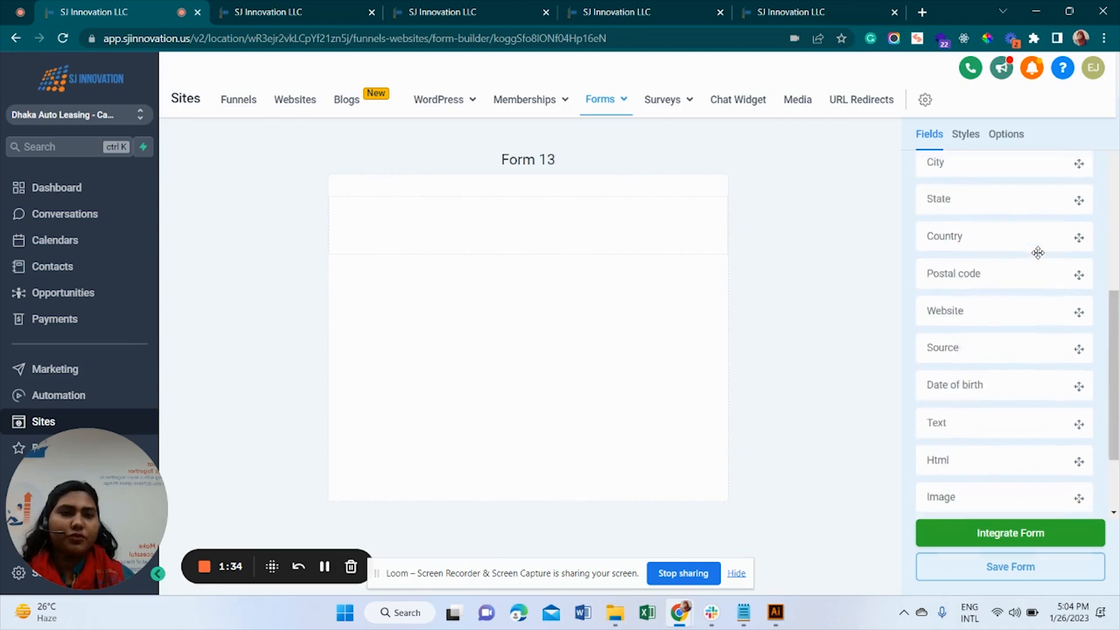
{"action": "scroll", "coordinate": [1029, 292], "scroll_direction": "up", "scroll_amount": 7}
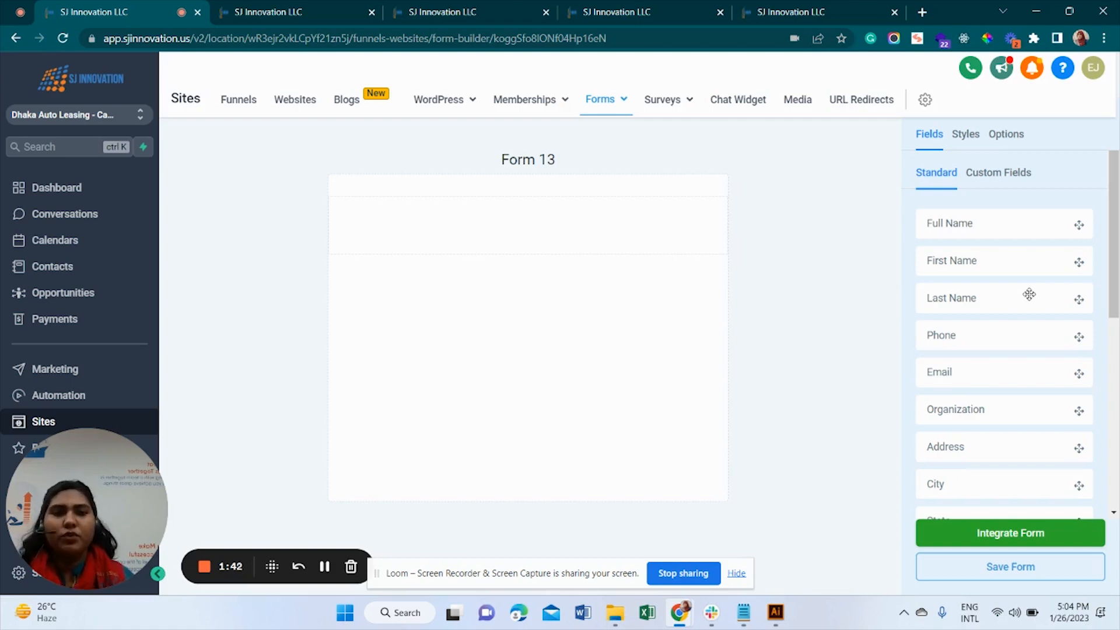
{"action": "scroll", "coordinate": [1027, 327], "scroll_direction": "down", "scroll_amount": 1}
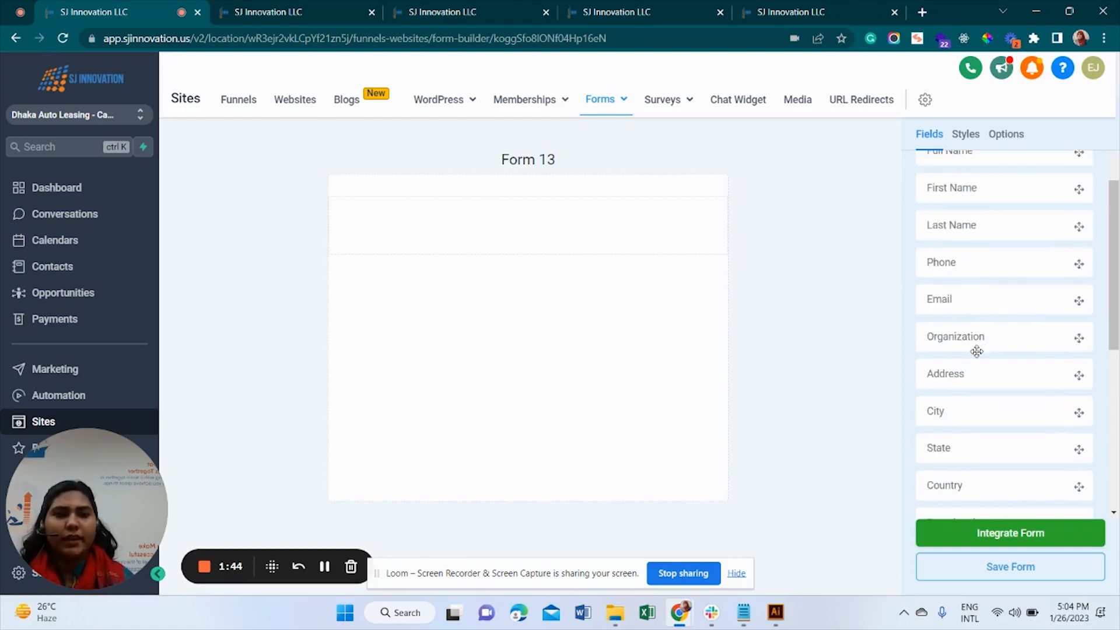
{"action": "scroll", "coordinate": [977, 352], "scroll_direction": "down", "scroll_amount": 2}
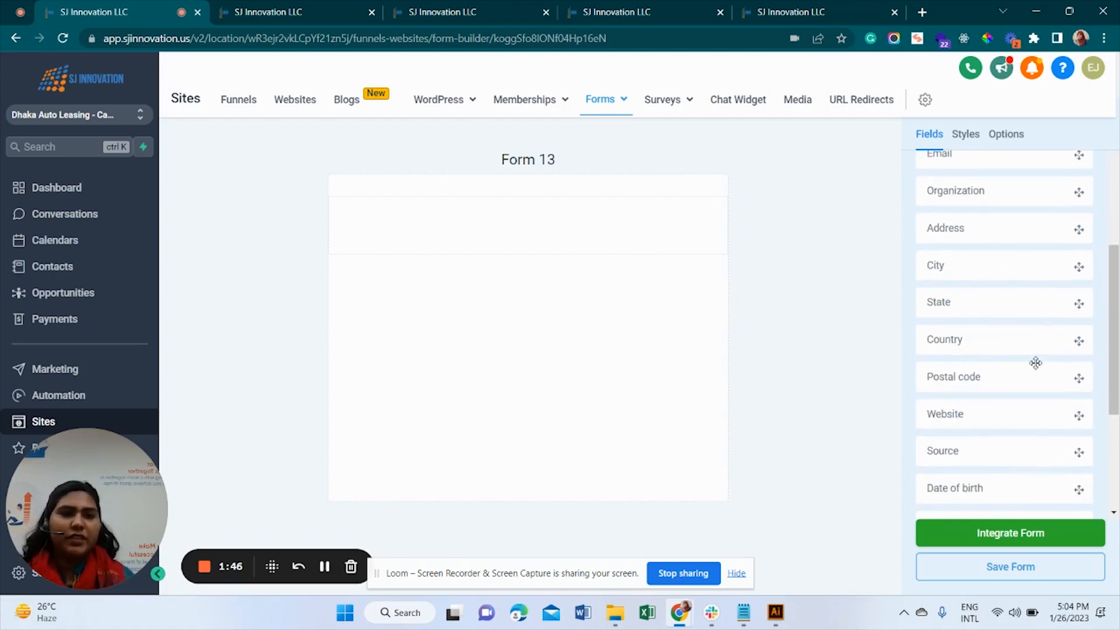
{"action": "scroll", "coordinate": [1035, 363], "scroll_direction": "down", "scroll_amount": 3}
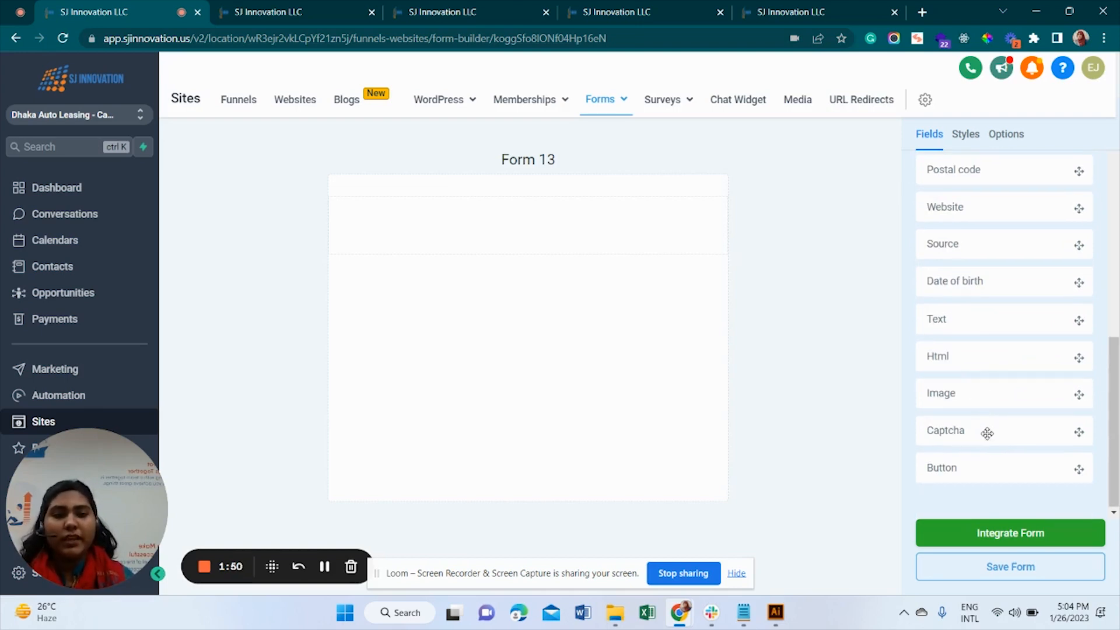
{"action": "scroll", "coordinate": [1013, 352], "scroll_direction": "up", "scroll_amount": 5}
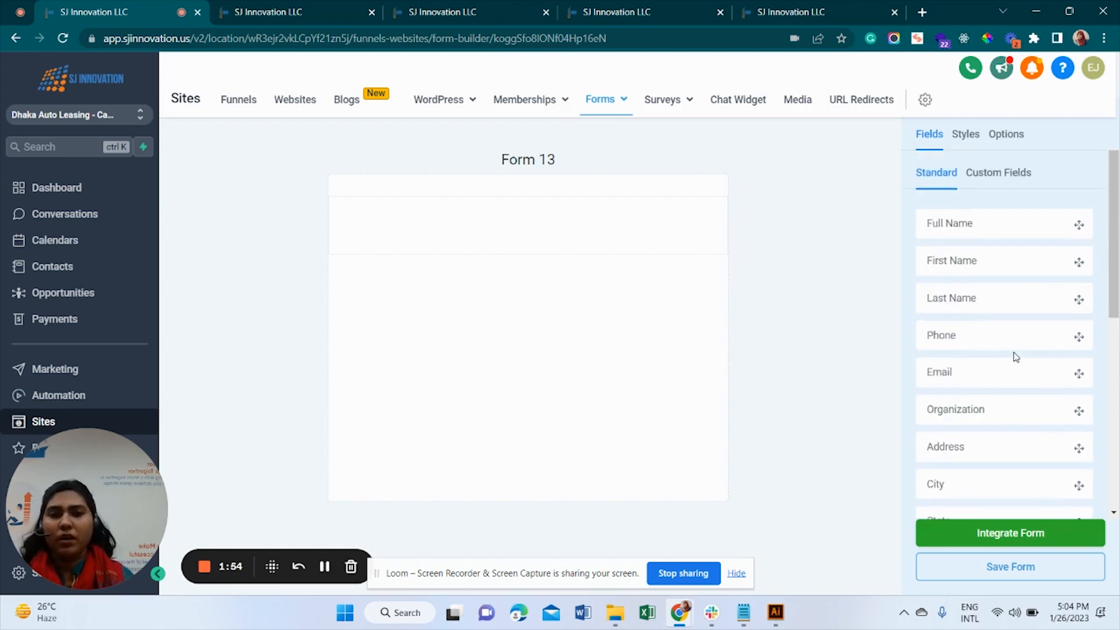
{"action": "left_click_drag", "start_coordinate": [974, 250], "coordinate": [504, 227]}
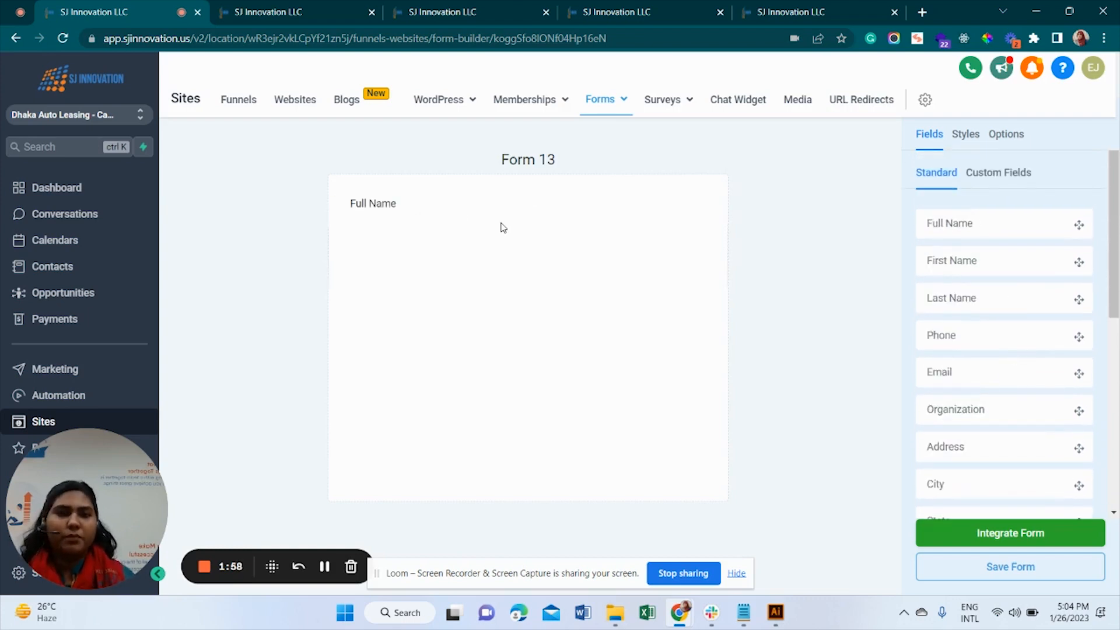
{"action": "scroll", "coordinate": [1041, 401], "scroll_direction": "down", "scroll_amount": 1}
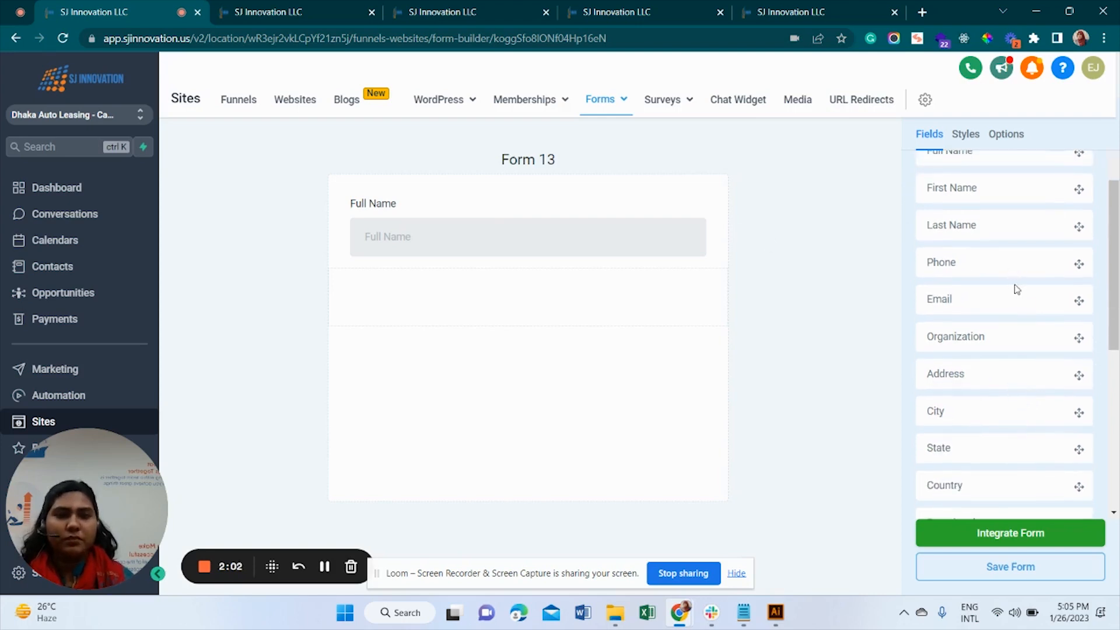
{"action": "scroll", "coordinate": [1012, 288], "scroll_direction": "up", "scroll_amount": 2}
{"action": "left_click_drag", "start_coordinate": [1008, 334], "coordinate": [548, 301]}
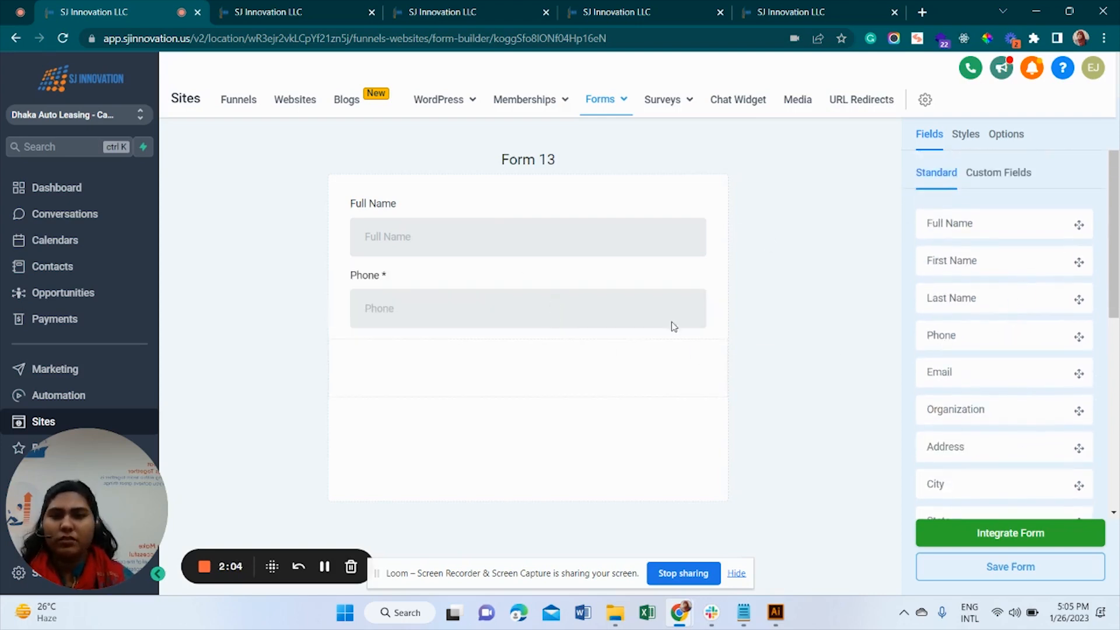
{"action": "left_click_drag", "start_coordinate": [1022, 378], "coordinate": [507, 378]}
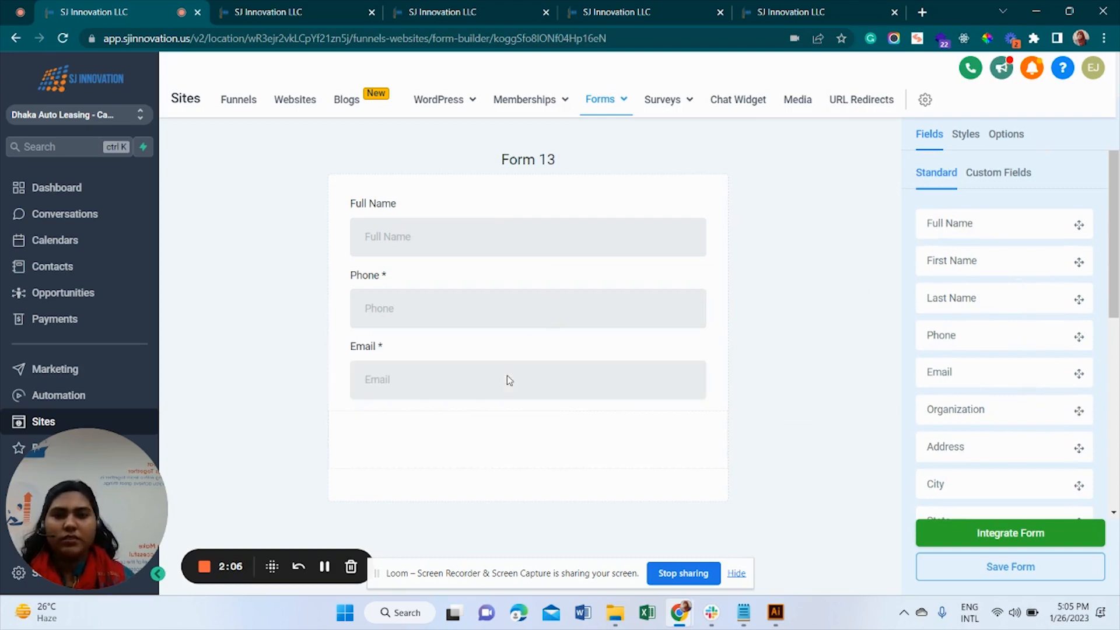
- Add an Image element below the Email field and a Captcha underneath it
{"action": "scroll", "coordinate": [957, 322], "scroll_direction": "down", "scroll_amount": 5}
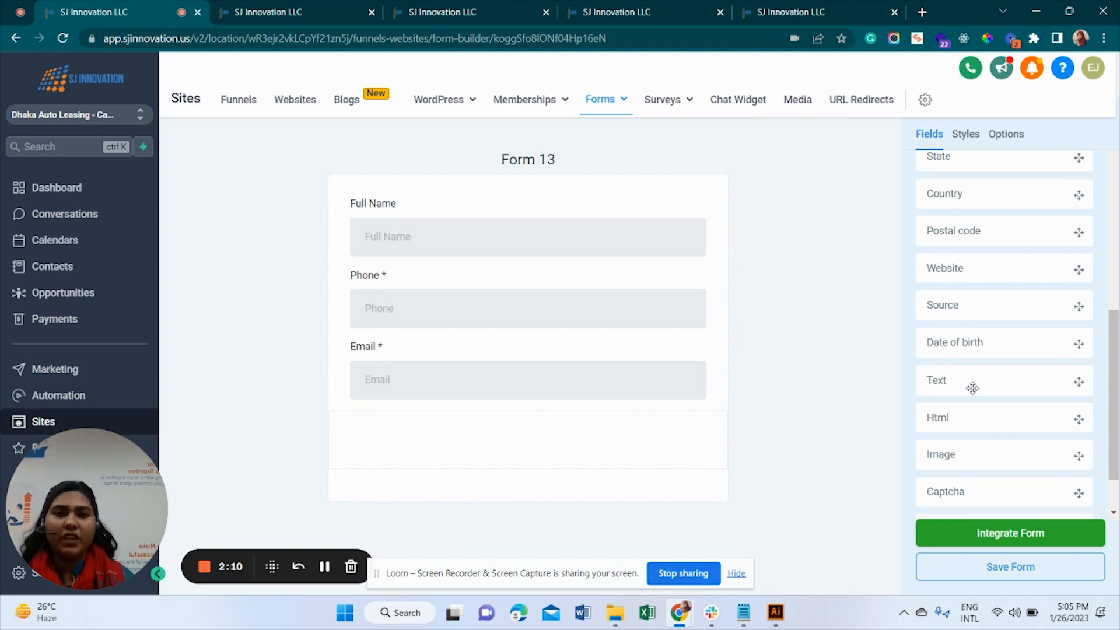
{"action": "scroll", "coordinate": [997, 392], "scroll_direction": "down", "scroll_amount": 2}
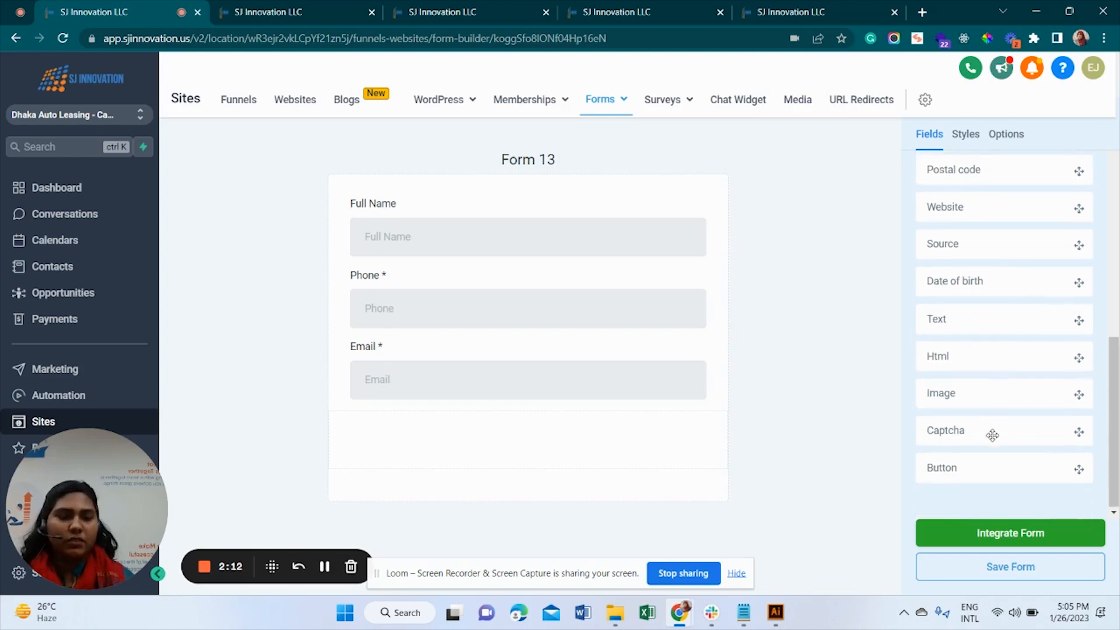
{"action": "left_click_drag", "start_coordinate": [992, 395], "coordinate": [478, 412]}
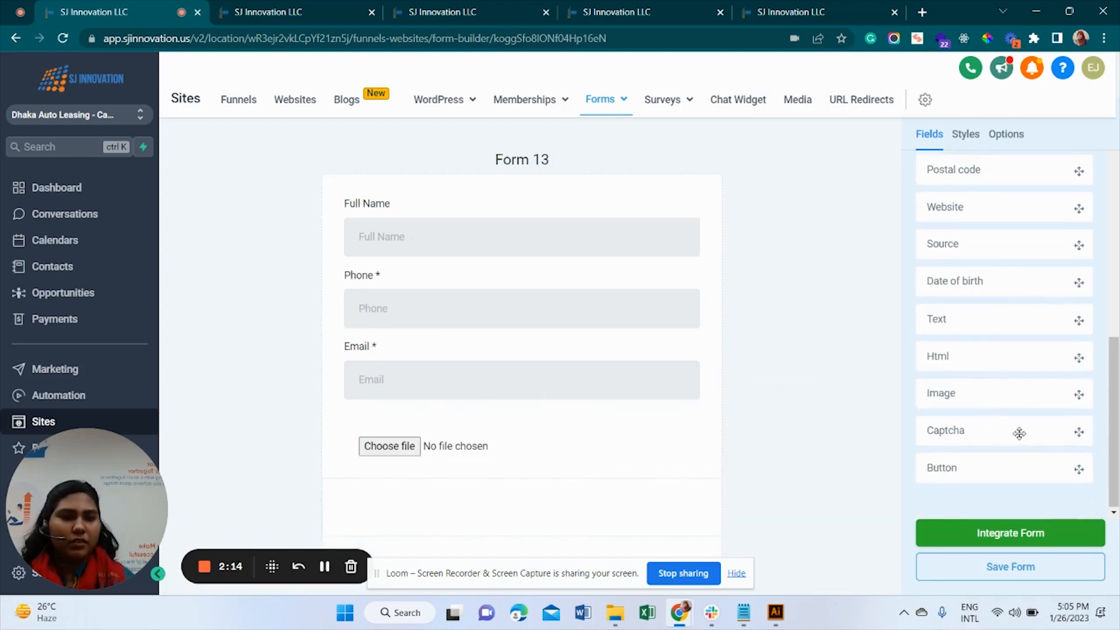
{"action": "left_click_drag", "start_coordinate": [1018, 433], "coordinate": [524, 500]}
{"action": "scroll", "coordinate": [492, 395], "scroll_direction": "down", "scroll_amount": 2}
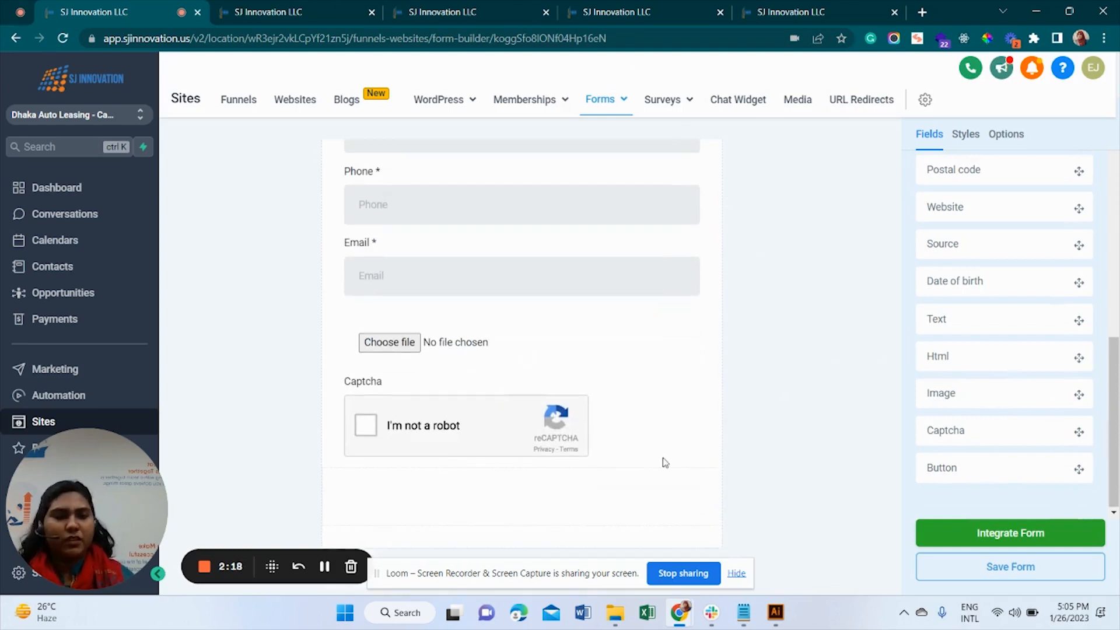
{"action": "scroll", "coordinate": [657, 460], "scroll_direction": "up", "scroll_amount": 2}
{"action": "scroll", "coordinate": [655, 457], "scroll_direction": "down", "scroll_amount": 2}
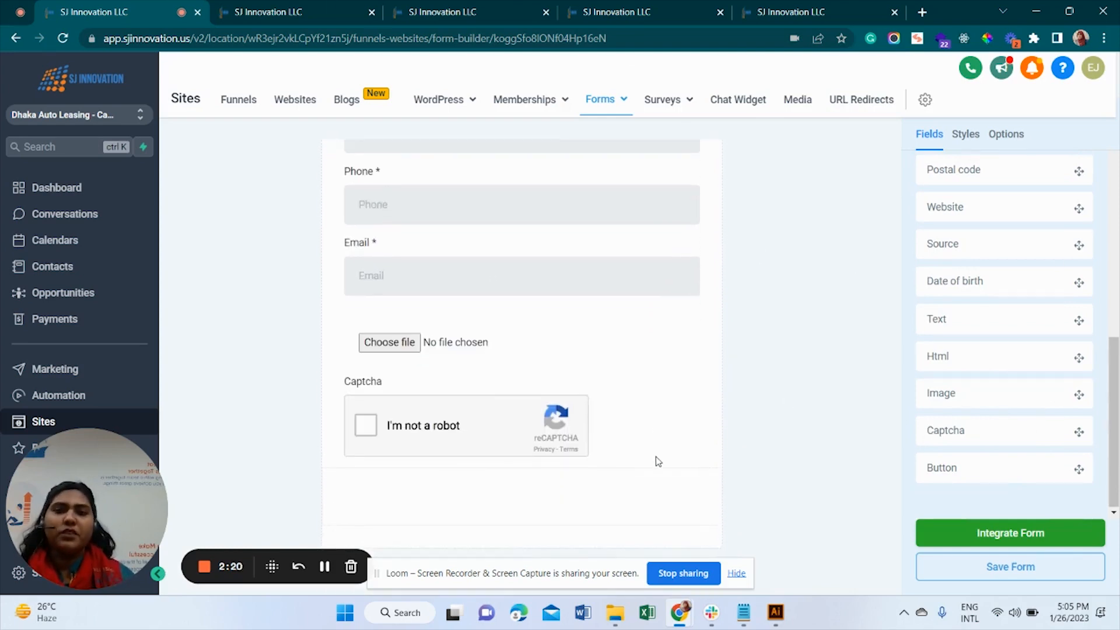
{"action": "scroll", "coordinate": [655, 457], "scroll_direction": "up", "scroll_amount": 2}
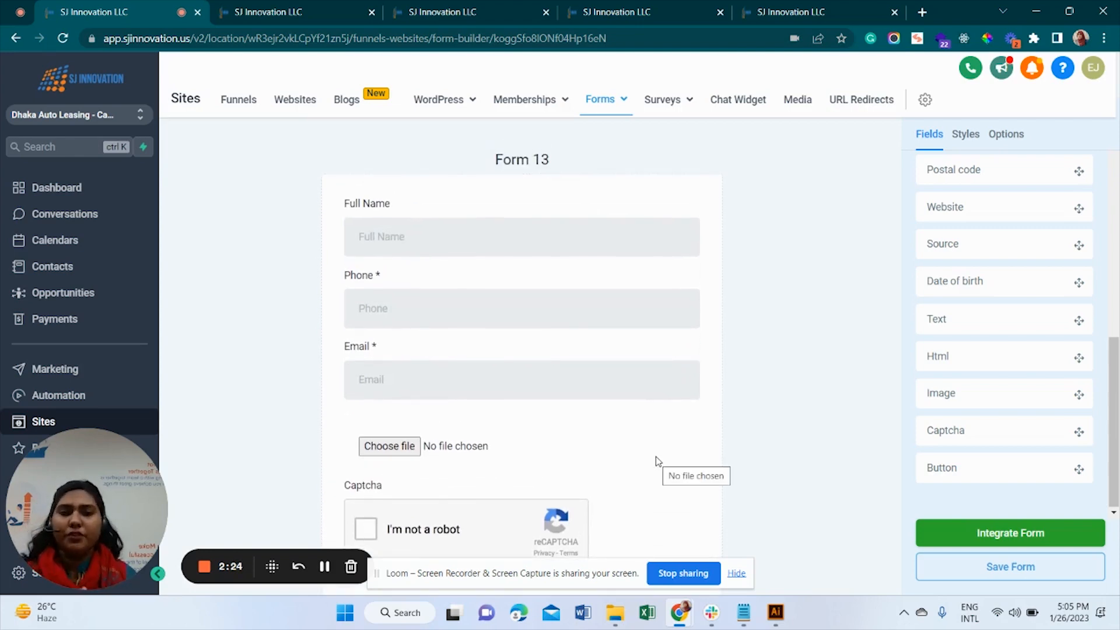
- Rename the form as "Test Form" and save it
{"action": "scroll", "coordinate": [1024, 304], "scroll_direction": "up", "scroll_amount": 6}
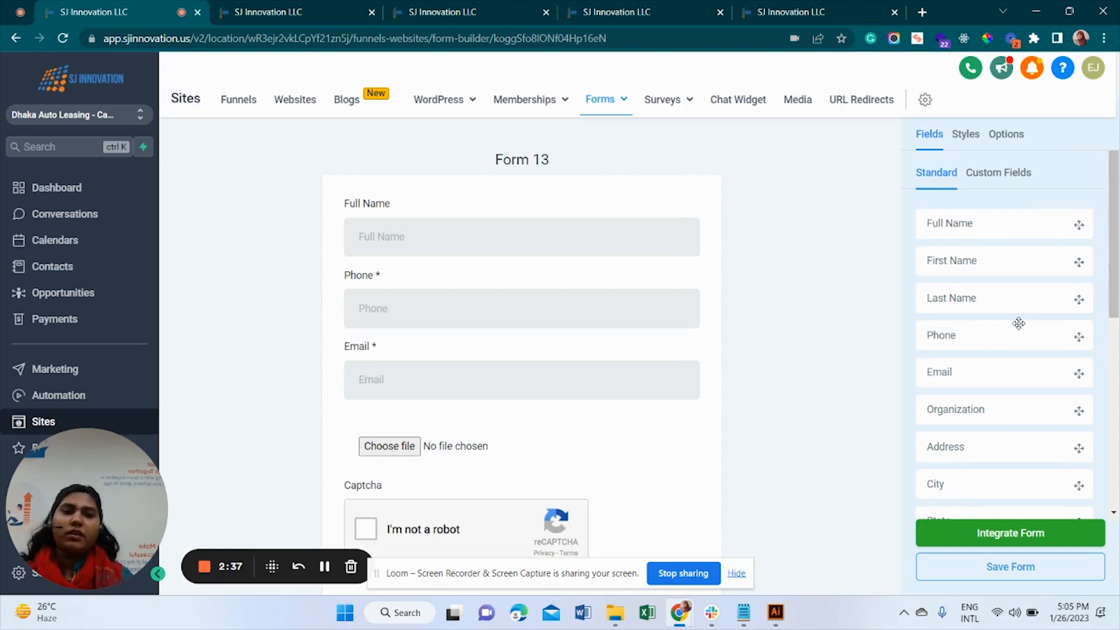
{"action": "left_click", "coordinate": [1024, 140]}
{"action": "left_click", "coordinate": [1001, 219]}
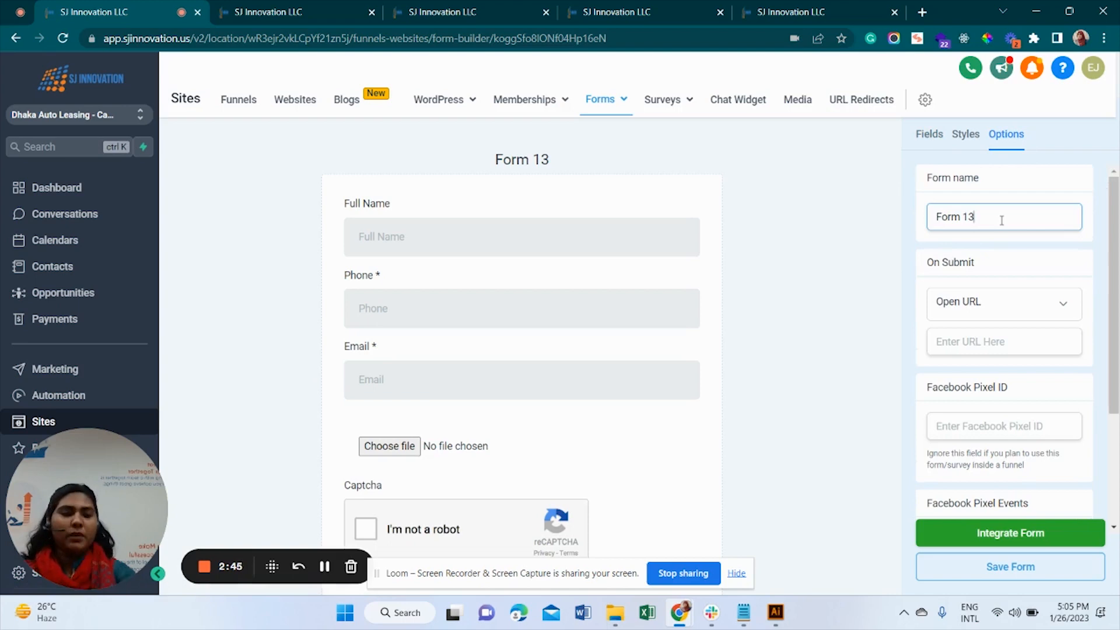
{"action": "key", "text": "BackSpace"}
{"action": "key", "text": "BackSpace"}
{"action": "key", "text": "BackSpace"}
{"action": "key", "text": "BackSpace"}
{"action": "key", "text": "BackSpace"}
{"action": "key", "text": "BackSpace"}
{"action": "key", "text": "BackSpace"}
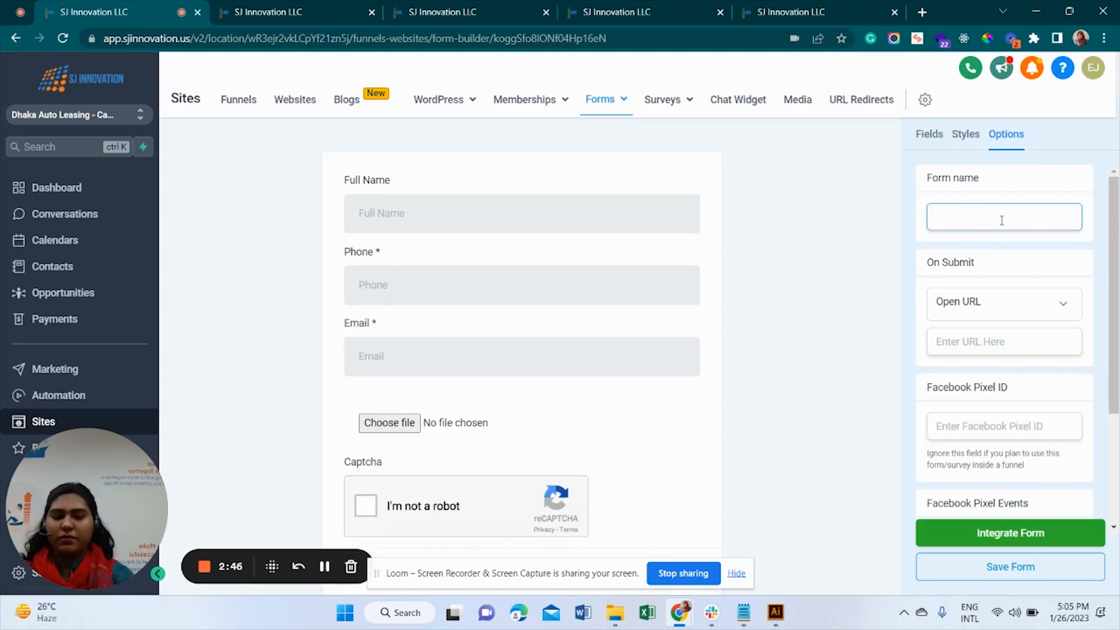
{"action": "type", "text": "Form"}
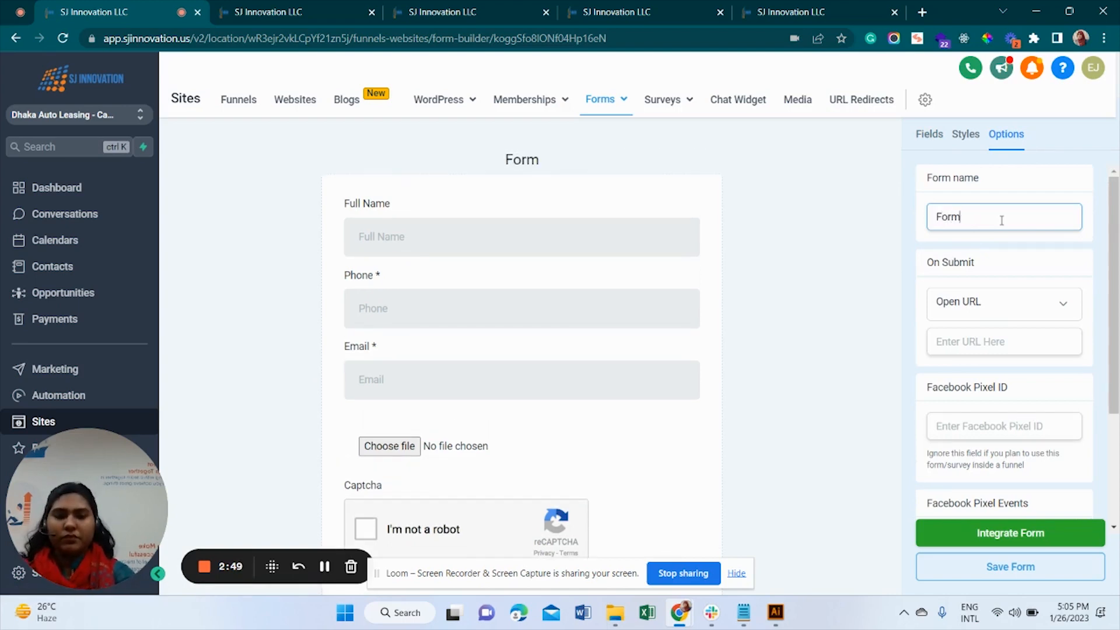
{"action": "key", "text": "BackSpace"}
{"action": "key", "text": "BackSpace"}
{"action": "key", "text": "BackSpace"}
{"action": "key", "text": "BackSpace"}
{"action": "key", "text": "BackSpace"}
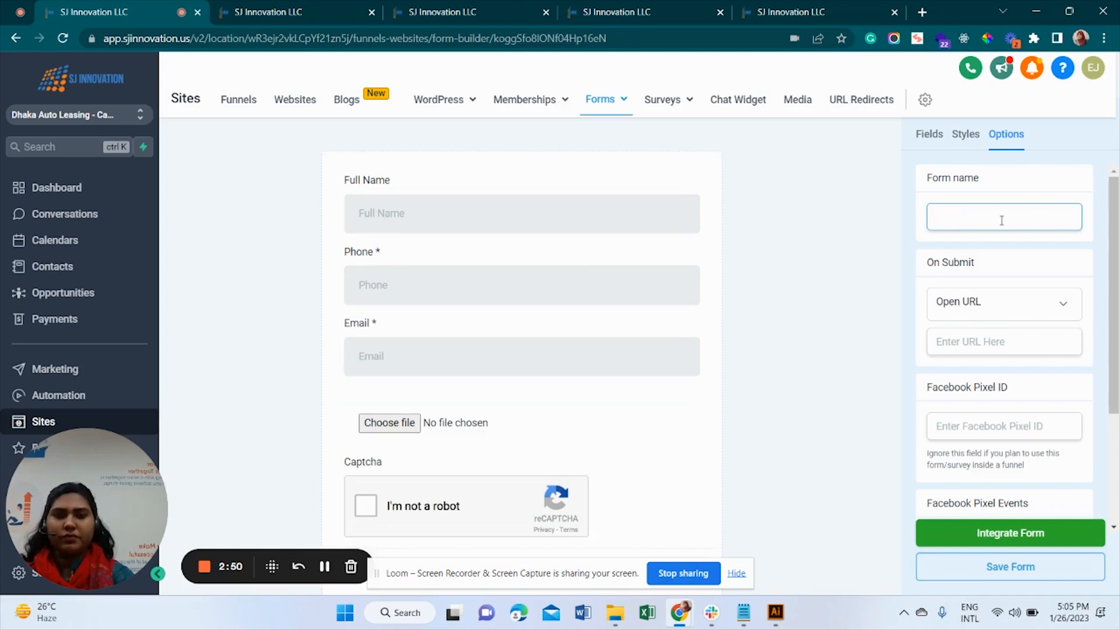
{"action": "type", "text": "Test Form"}
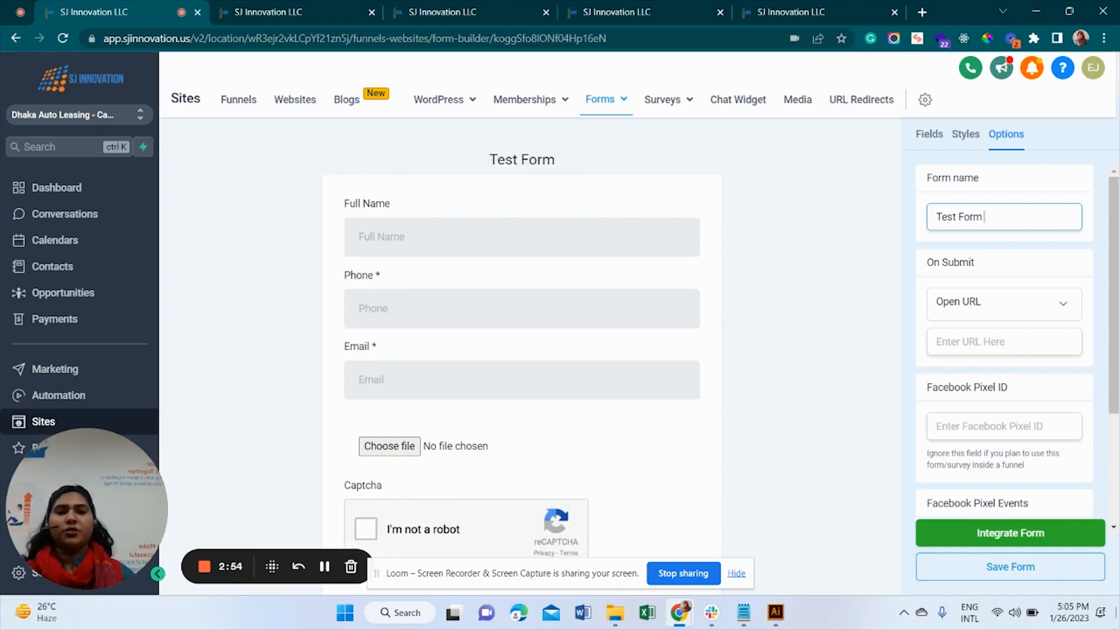
{"action": "scroll", "coordinate": [729, 425], "scroll_direction": "down", "scroll_amount": 2}
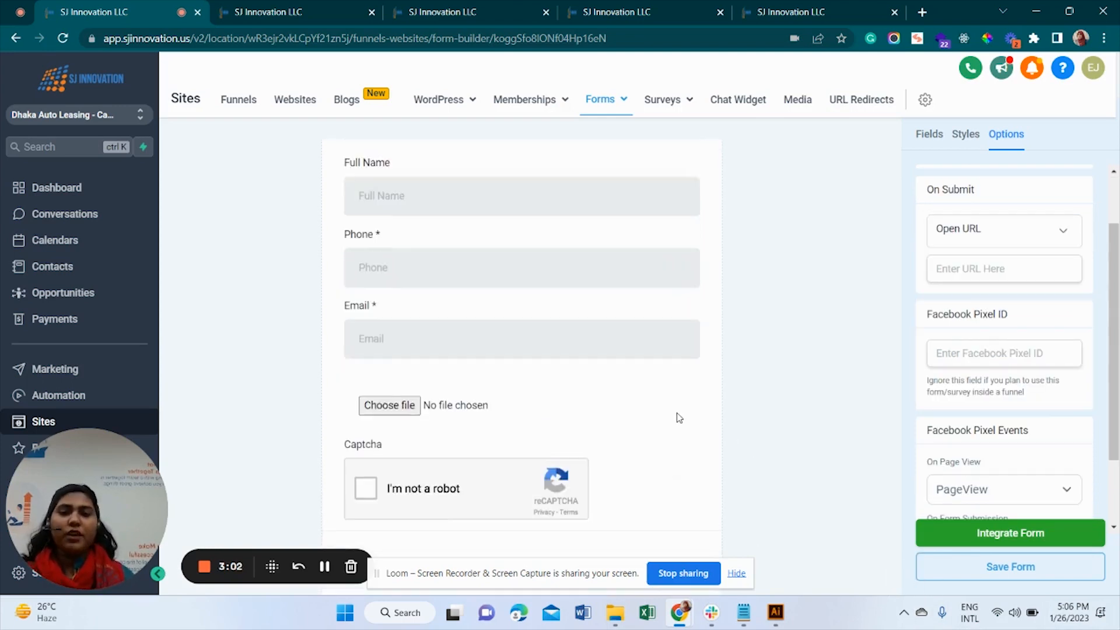
{"action": "scroll", "coordinate": [675, 418], "scroll_direction": "down", "scroll_amount": 2}
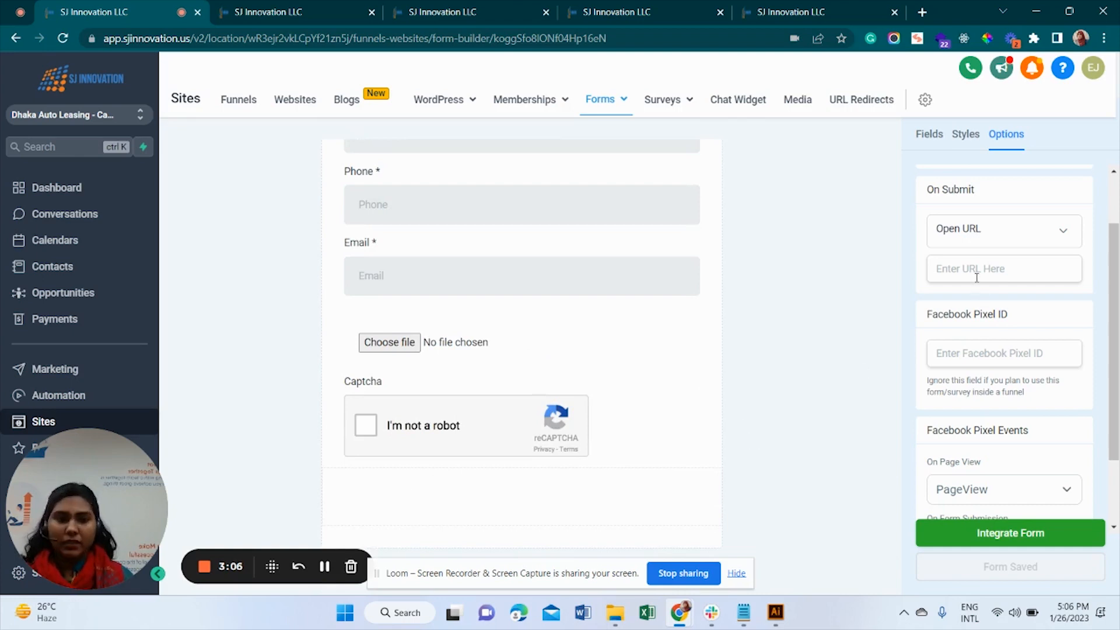
- Try to add a Button element below the captcha and save the form again
{"action": "left_click", "coordinate": [933, 135]}
{"action": "scroll", "coordinate": [1005, 478], "scroll_direction": "down", "scroll_amount": 5}
{"action": "left_click_drag", "start_coordinate": [1005, 478], "coordinate": [612, 505]}
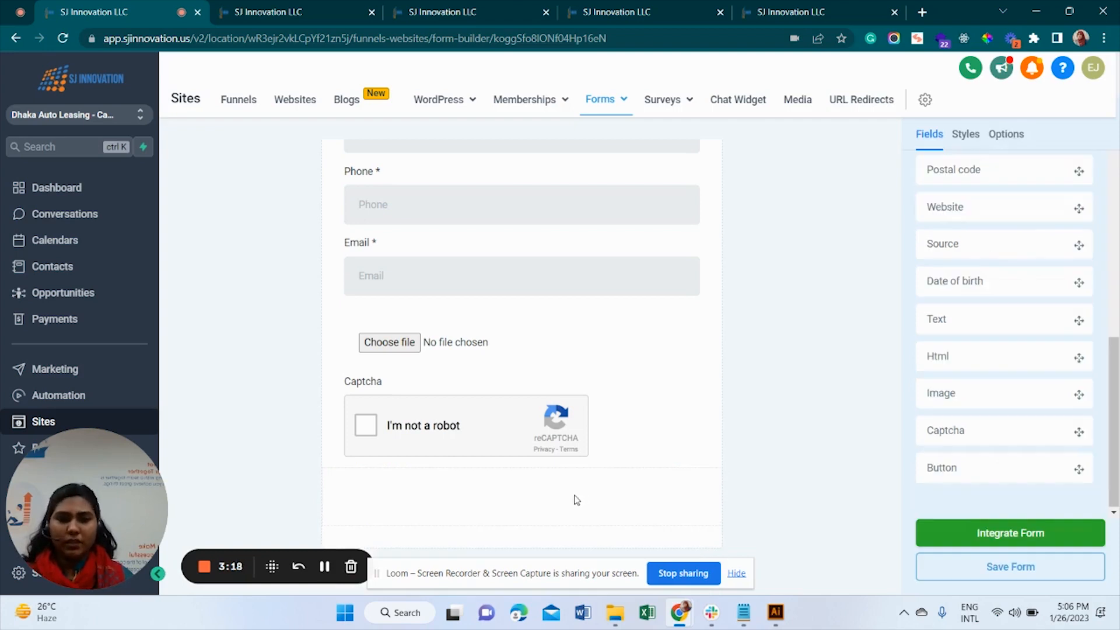
{"action": "scroll", "coordinate": [580, 499], "scroll_direction": "up", "scroll_amount": 1}
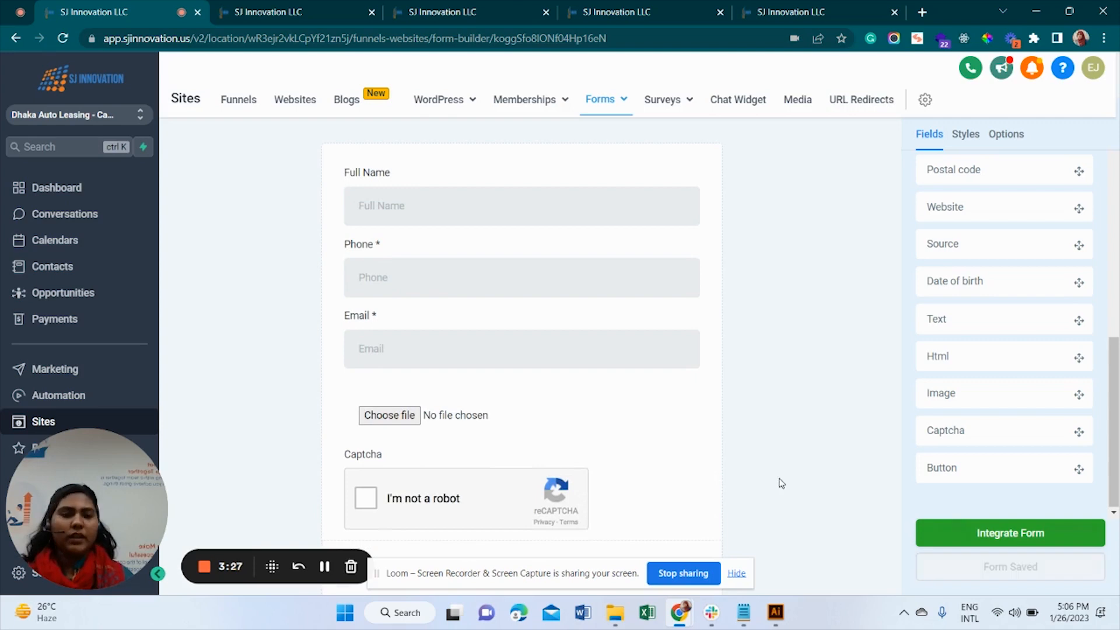
{"action": "scroll", "coordinate": [744, 379], "scroll_direction": "down", "scroll_amount": 1}
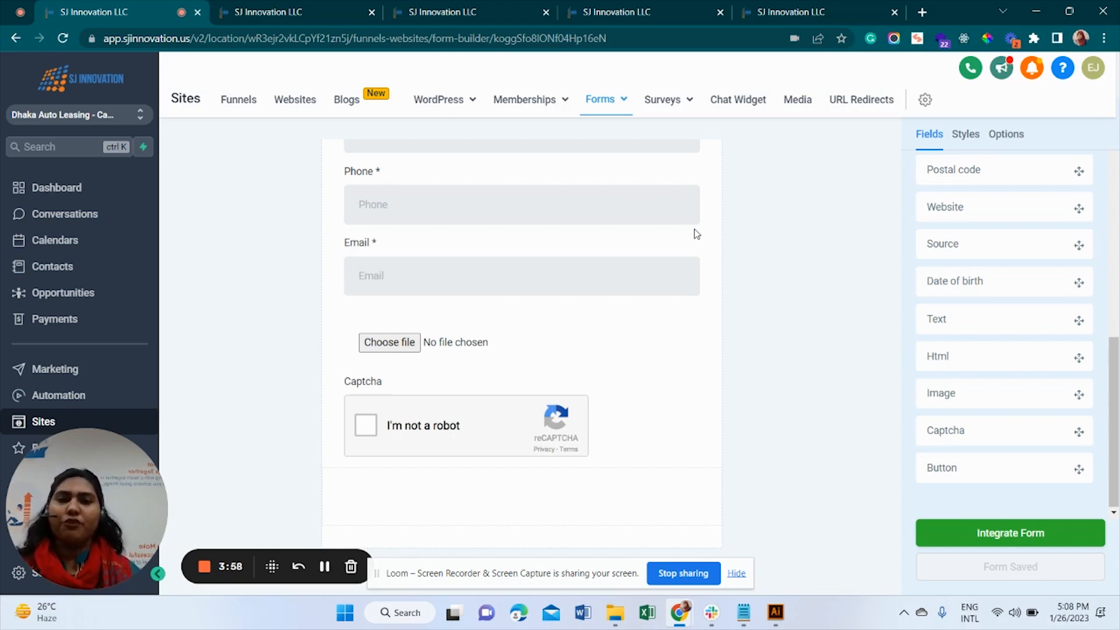
{"action": "scroll", "coordinate": [687, 292], "scroll_direction": "up", "scroll_amount": 1}
{"action": "scroll", "coordinate": [687, 292], "scroll_direction": "up", "scroll_amount": 2}
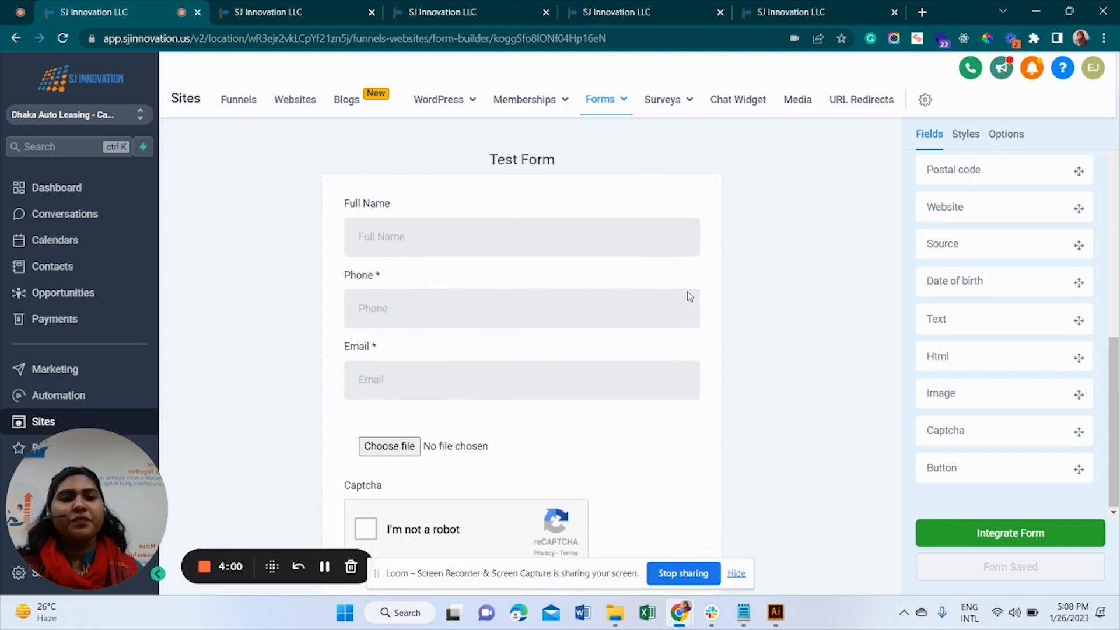
{"action": "scroll", "coordinate": [939, 315], "scroll_direction": "up", "scroll_amount": 5}
{"action": "scroll", "coordinate": [939, 314], "scroll_direction": "up", "scroll_amount": 1}
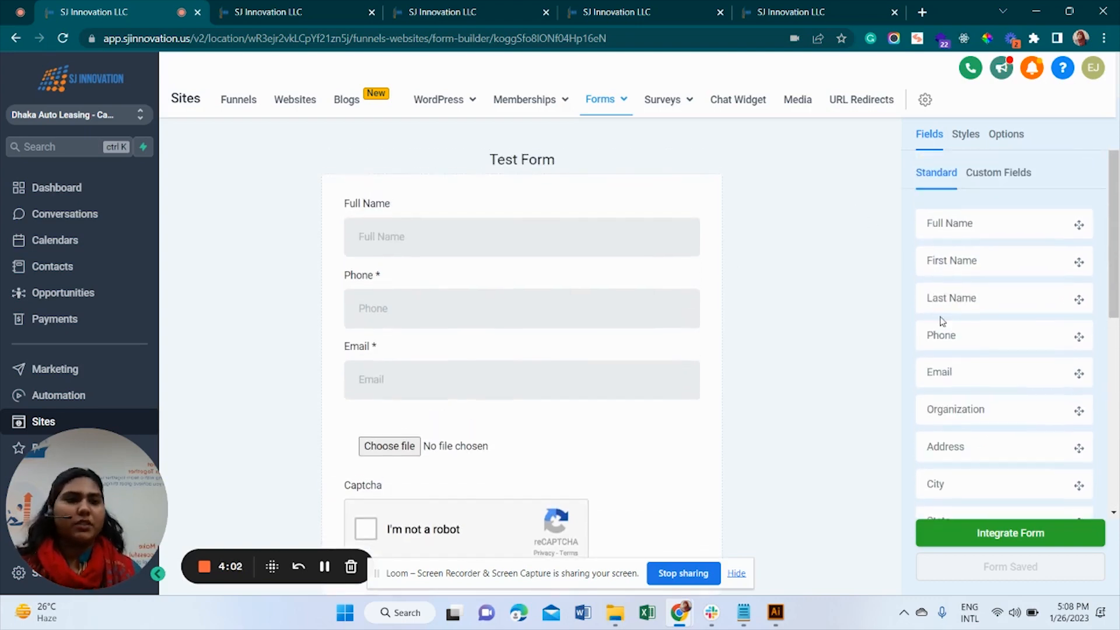
- Start a new custom field for the form and choose Dropdown (Single) as its type
{"action": "left_click", "coordinate": [999, 174]}
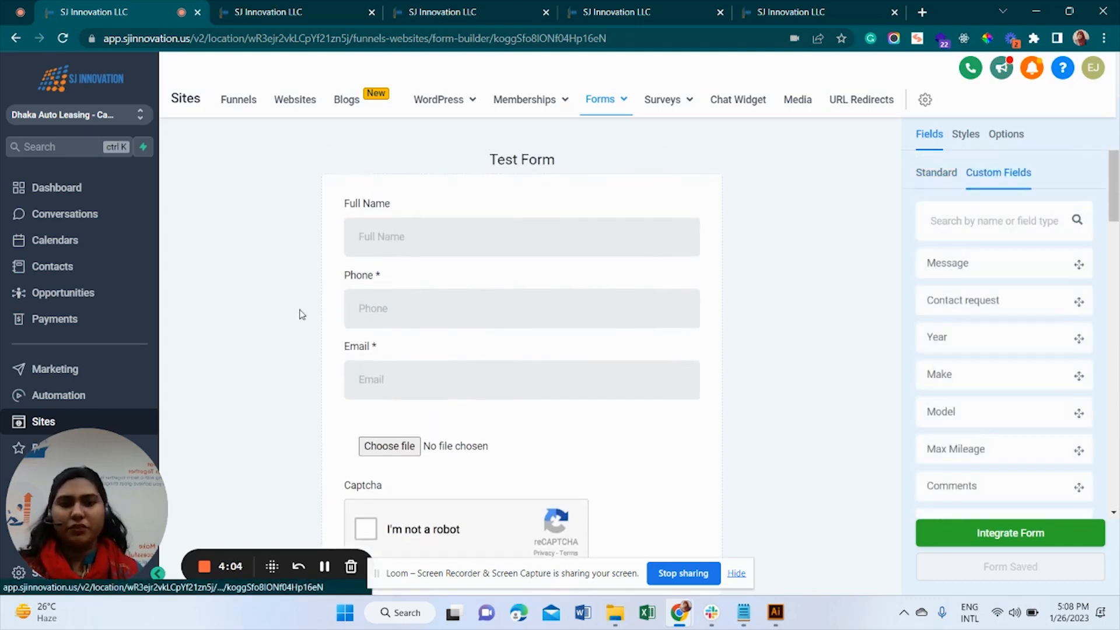
{"action": "scroll", "coordinate": [1029, 255], "scroll_direction": "down", "scroll_amount": 5}
{"action": "scroll", "coordinate": [1030, 254], "scroll_direction": "down", "scroll_amount": 9}
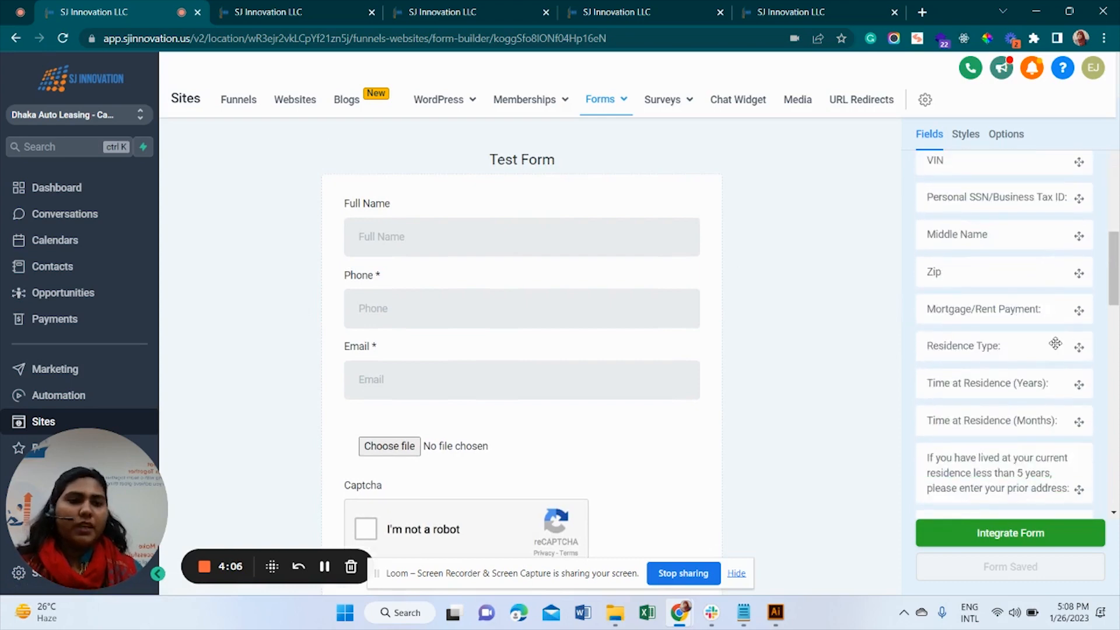
{"action": "scroll", "coordinate": [1051, 378], "scroll_direction": "up", "scroll_amount": 10}
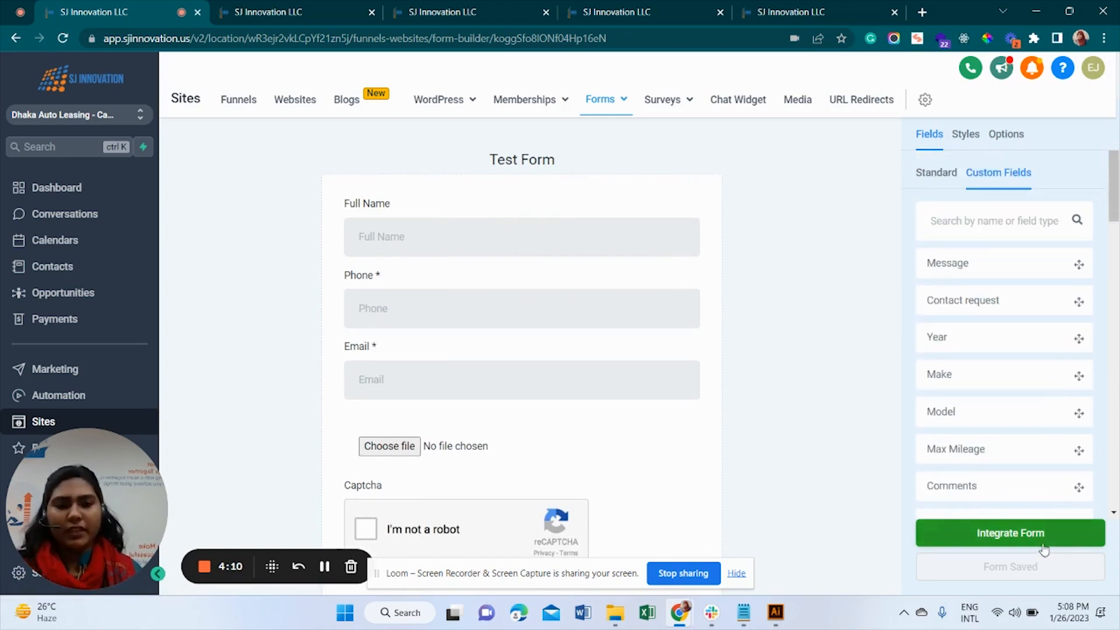
{"action": "scroll", "coordinate": [1015, 395], "scroll_direction": "down", "scroll_amount": 15}
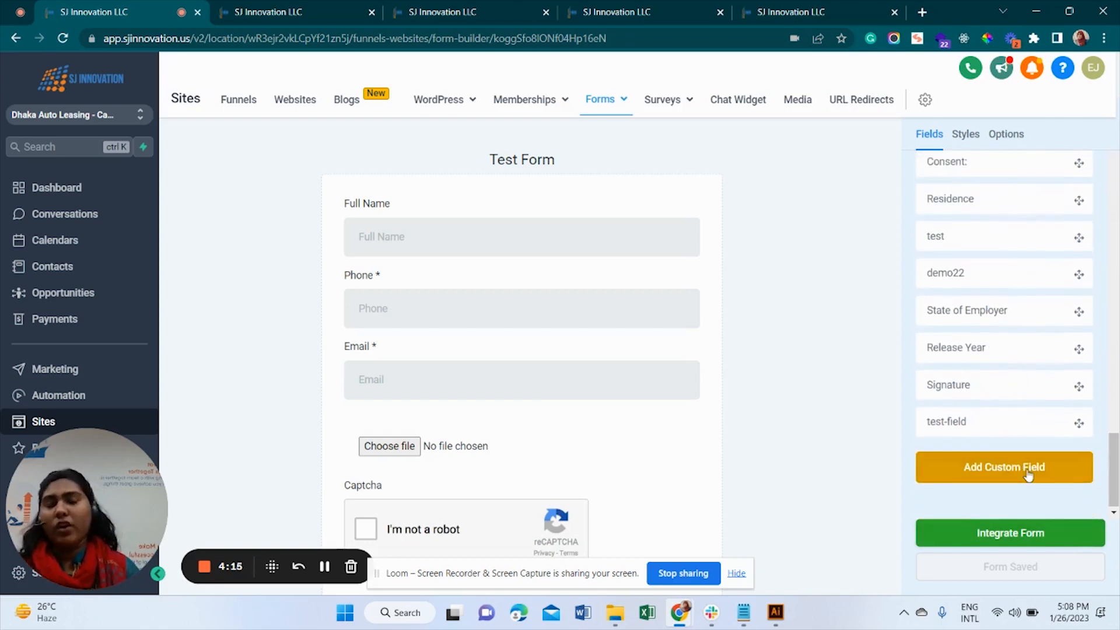
{"action": "left_click", "coordinate": [1027, 475]}
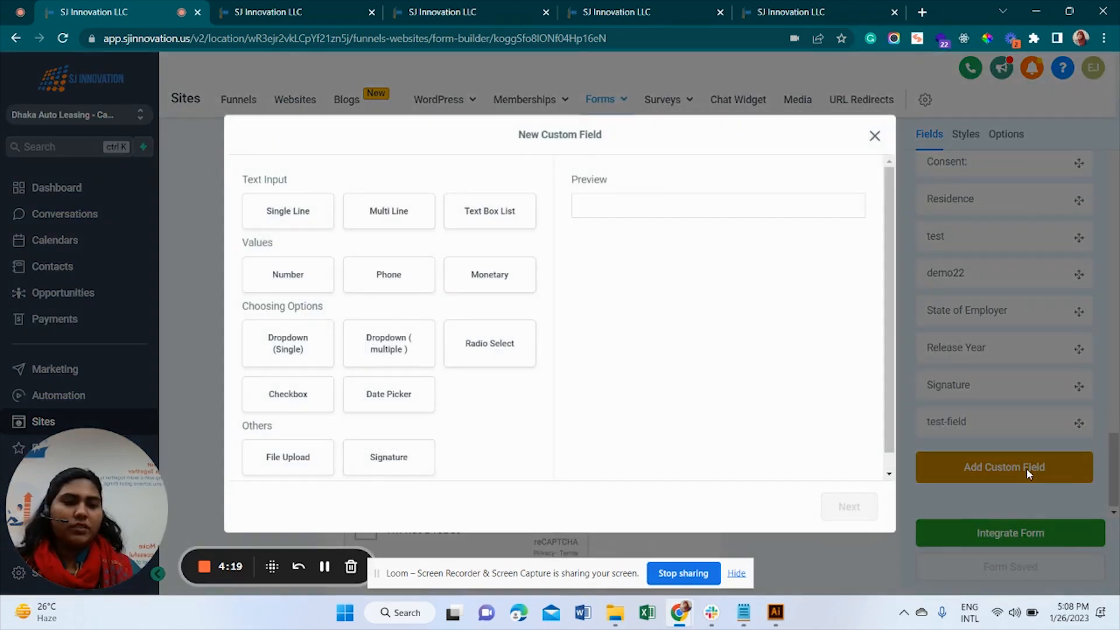
{"action": "left_click", "coordinate": [495, 338]}
{"action": "scroll", "coordinate": [495, 338], "scroll_direction": "down", "scroll_amount": 1}
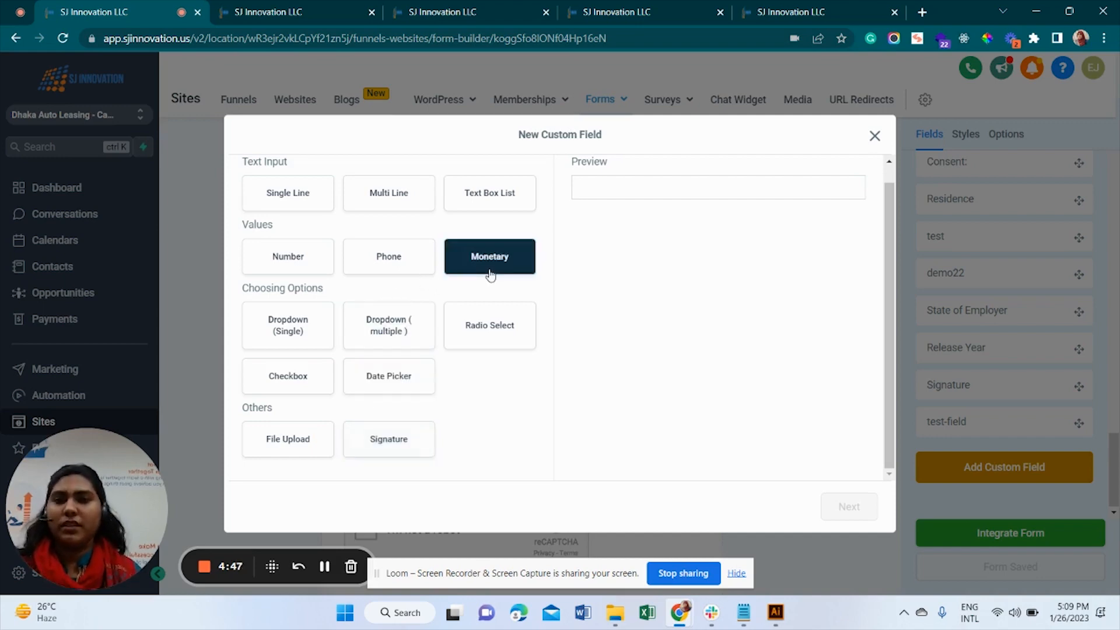
{"action": "left_click", "coordinate": [299, 327]}
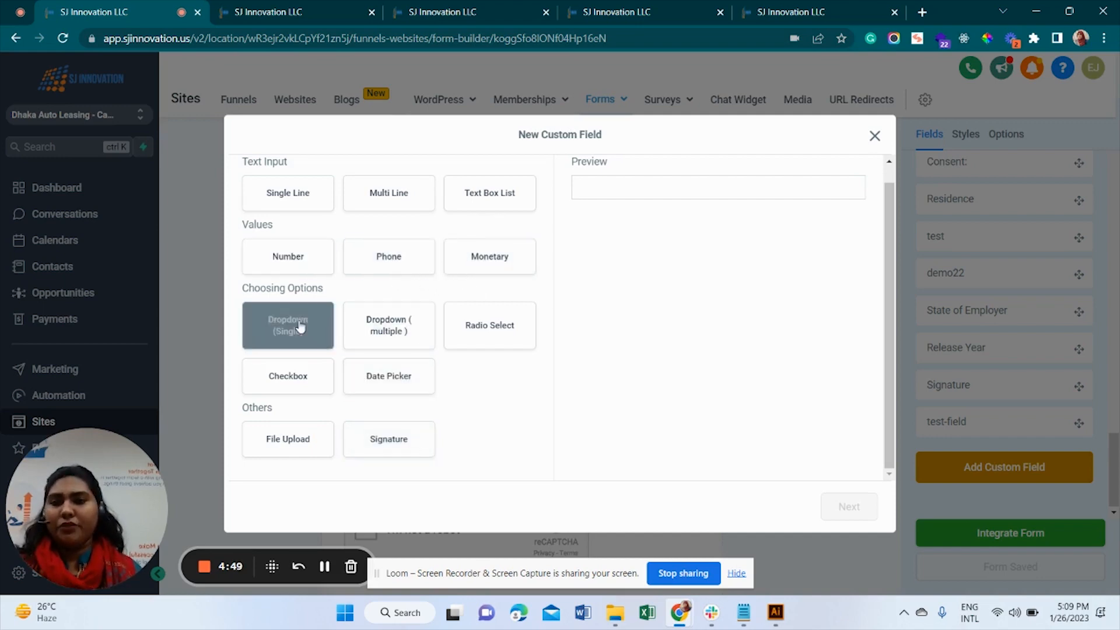
{"action": "left_click", "coordinate": [301, 327]}
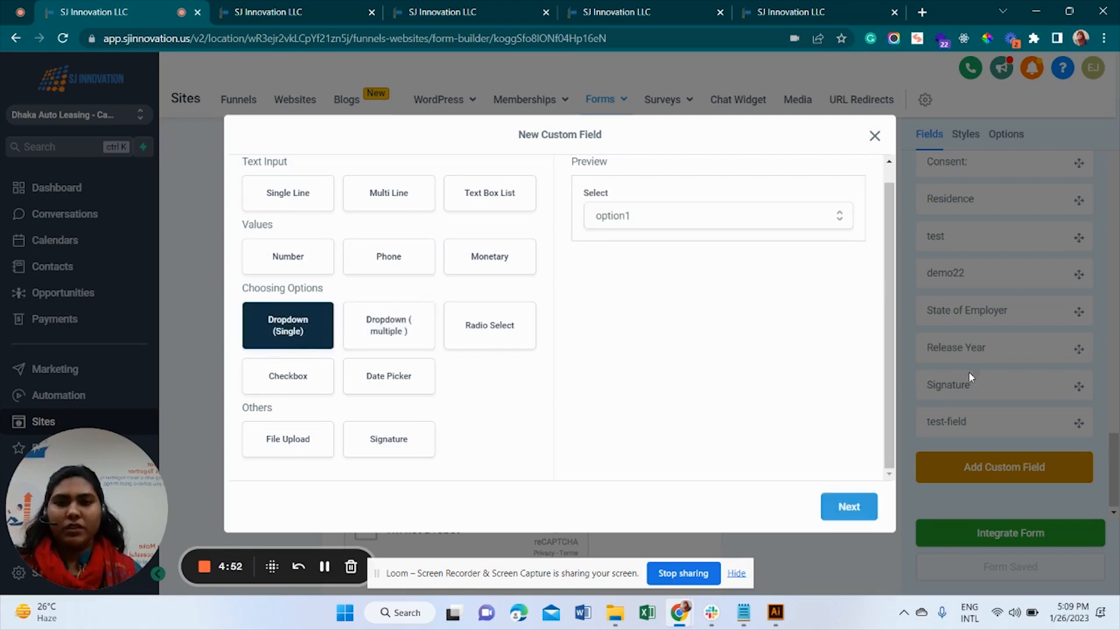
{"action": "left_click", "coordinate": [851, 506]}
- Name the custom dropdown field "Event" and assign it to the General Info group
{"action": "left_click", "coordinate": [372, 267]}
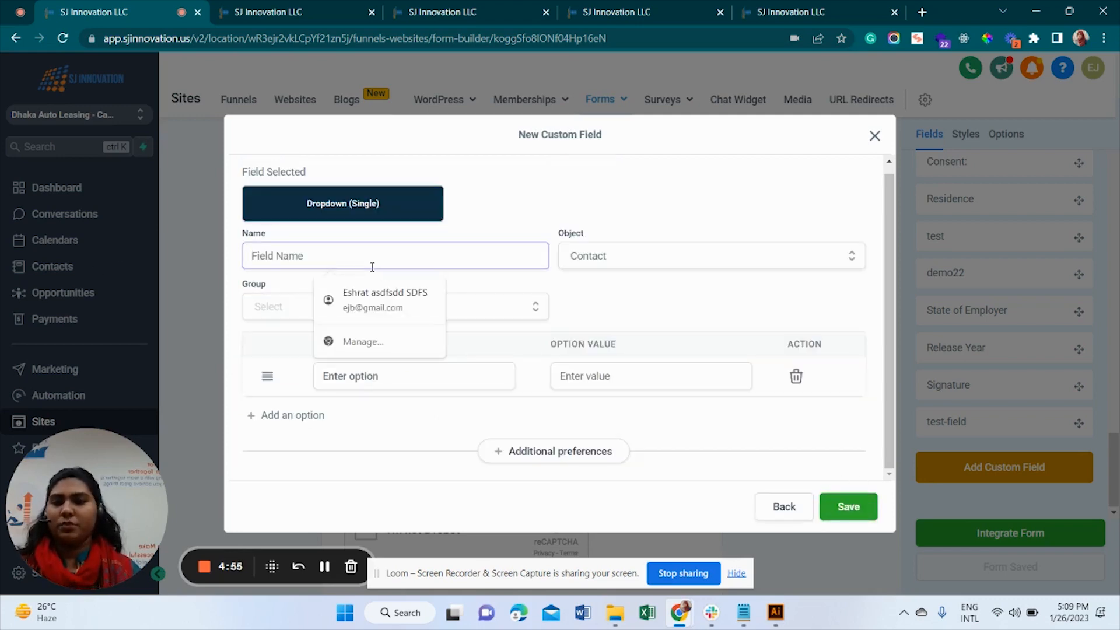
{"action": "type", "text": "Eve"}
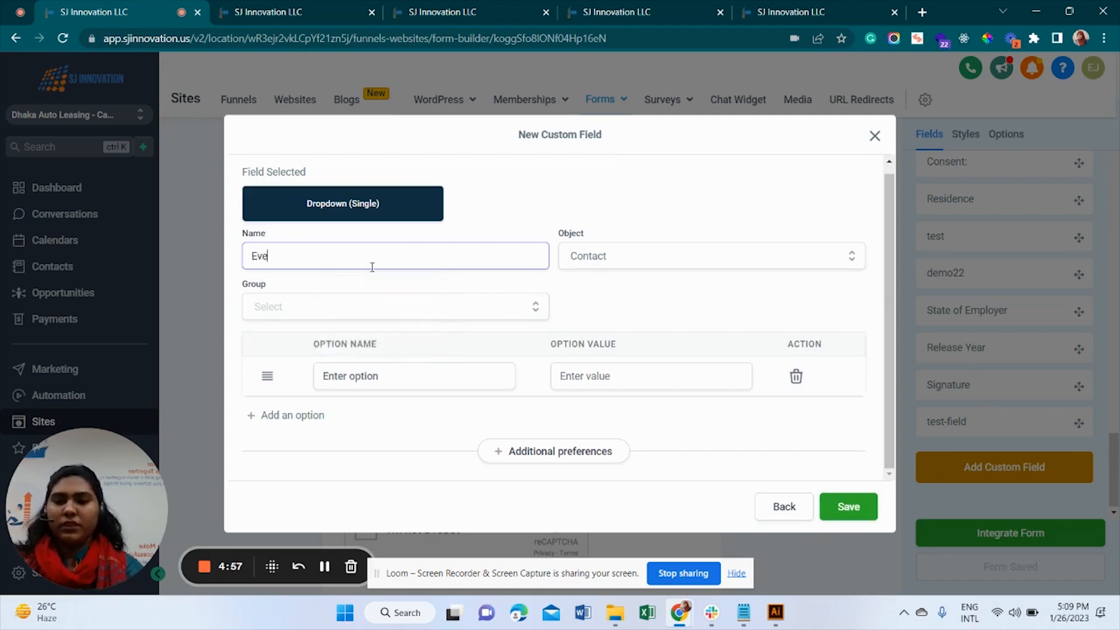
{"action": "type", "text": "nt"}
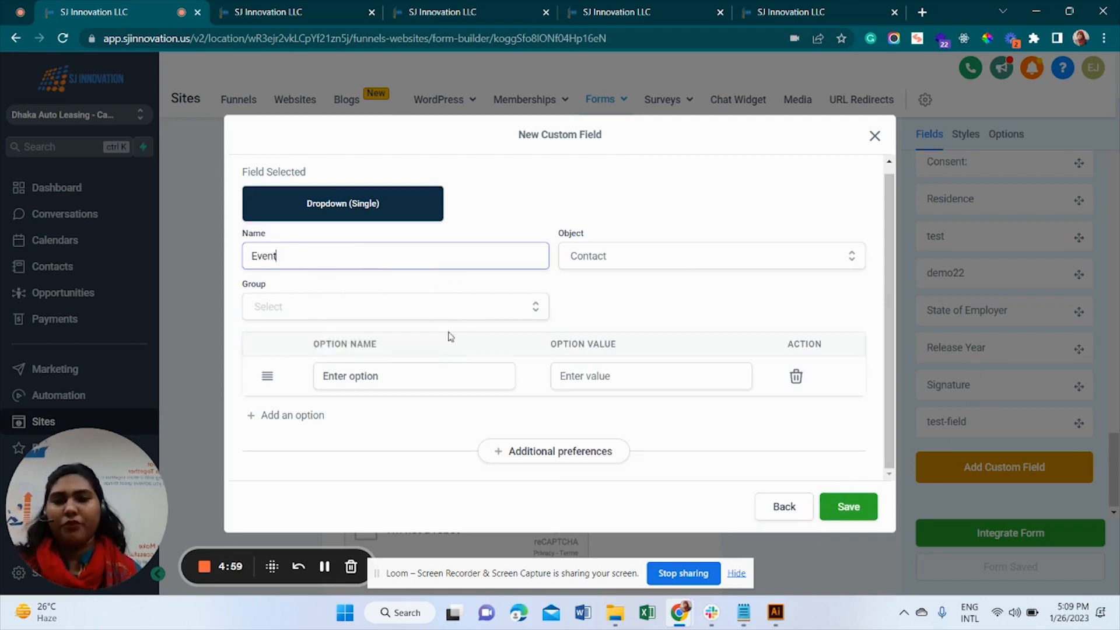
{"action": "left_click", "coordinate": [379, 317]}
{"action": "left_click", "coordinate": [302, 363]}
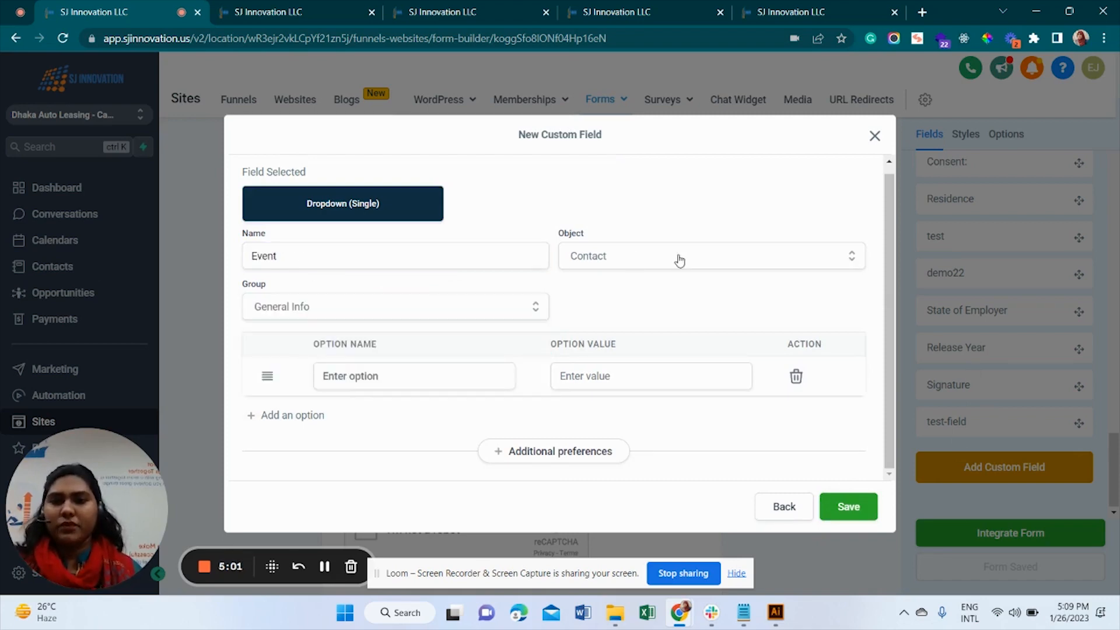
- Give the Event dropdown the options "Facebook Event" and "Webinar" and save the custom field
{"action": "left_click", "coordinate": [362, 378]}
{"action": "type", "text": "Facebook"}
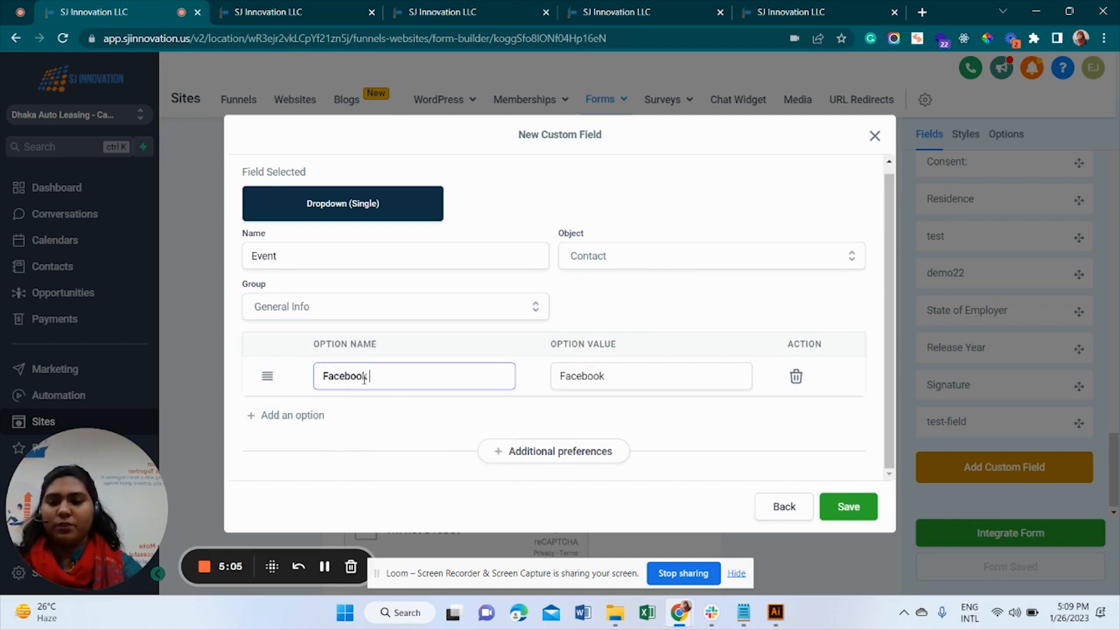
{"action": "type", "text": " Event"}
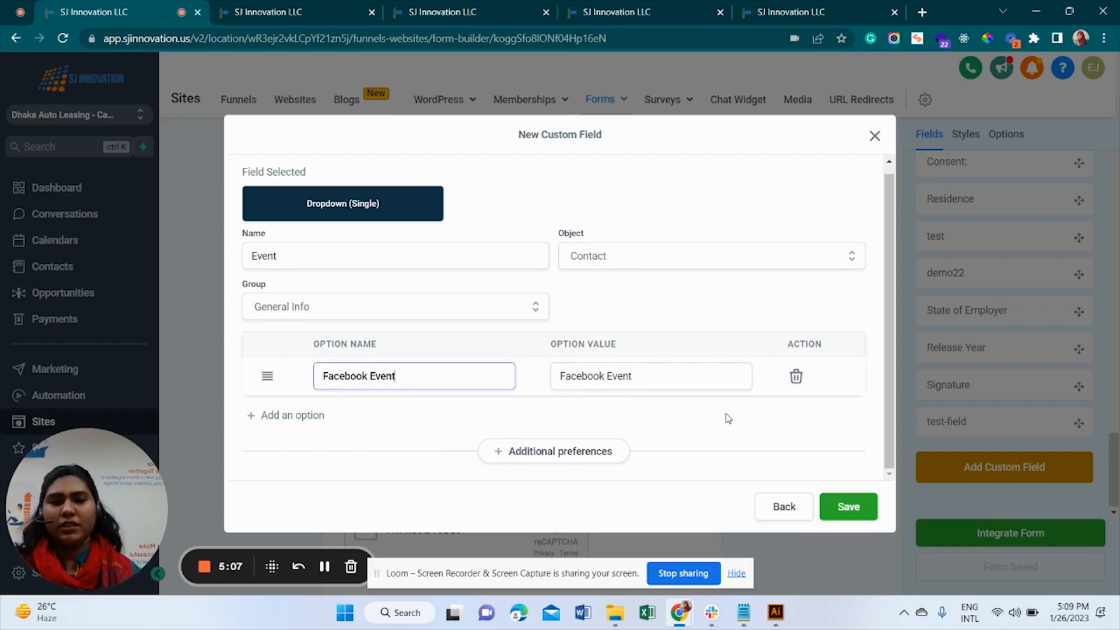
{"action": "left_click", "coordinate": [301, 415]}
{"action": "left_click", "coordinate": [390, 413]}
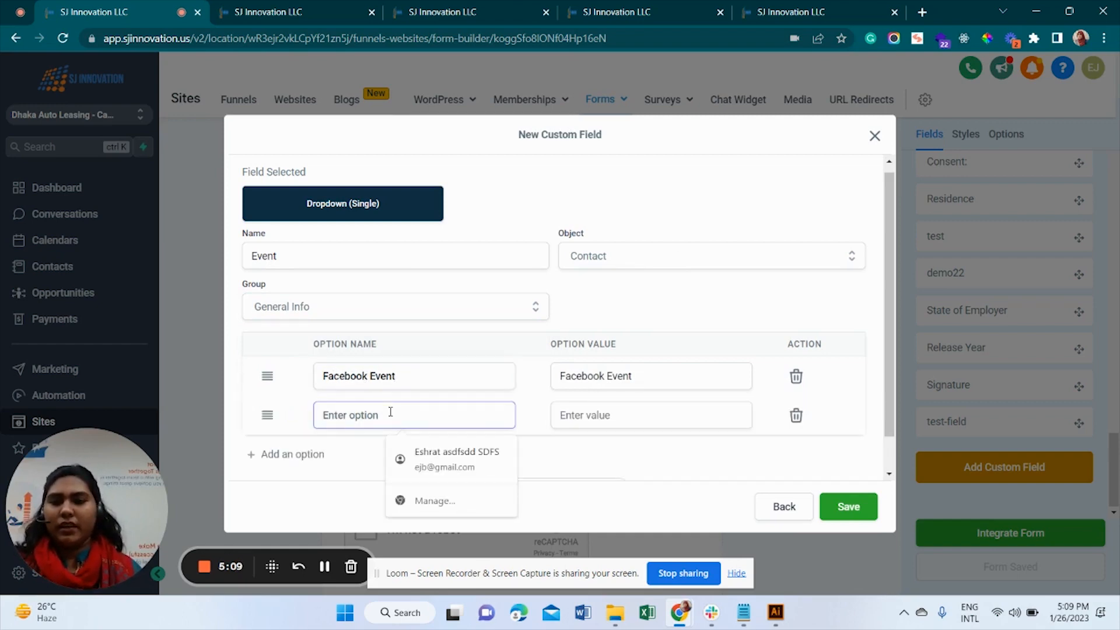
{"action": "type", "text": "Web"}
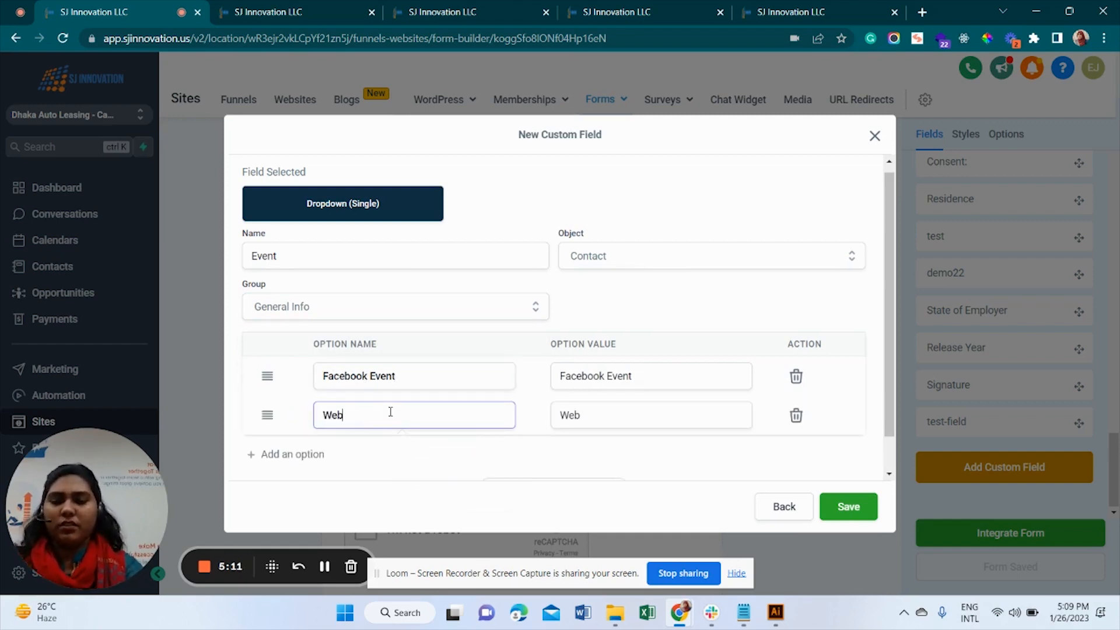
{"action": "type", "text": "inar"}
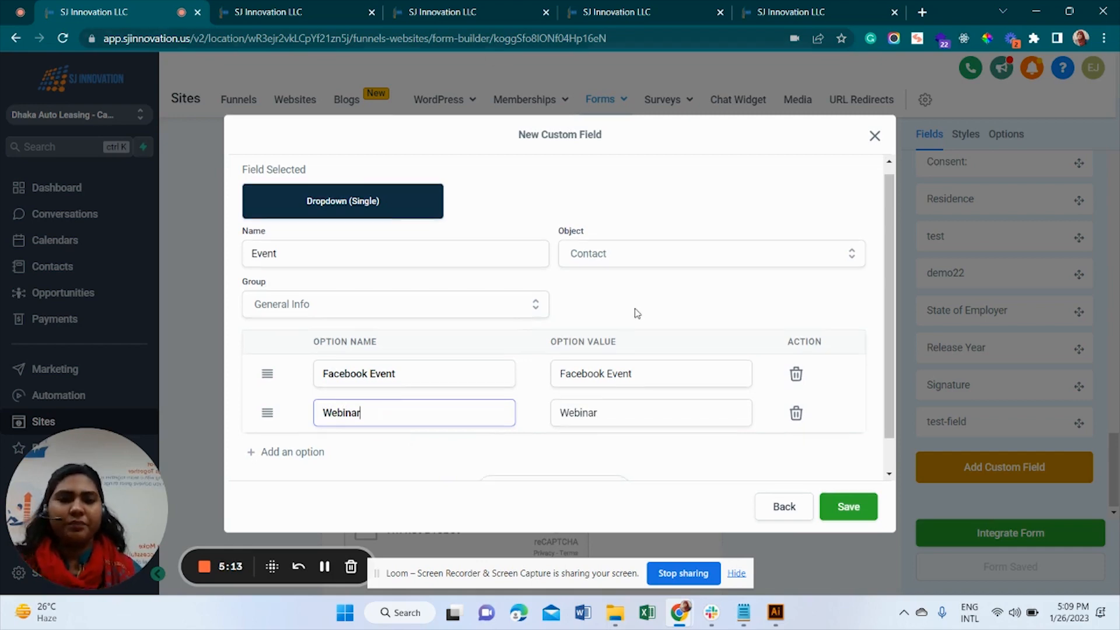
{"action": "scroll", "coordinate": [633, 307], "scroll_direction": "down", "scroll_amount": 1}
{"action": "left_click", "coordinate": [850, 509]}
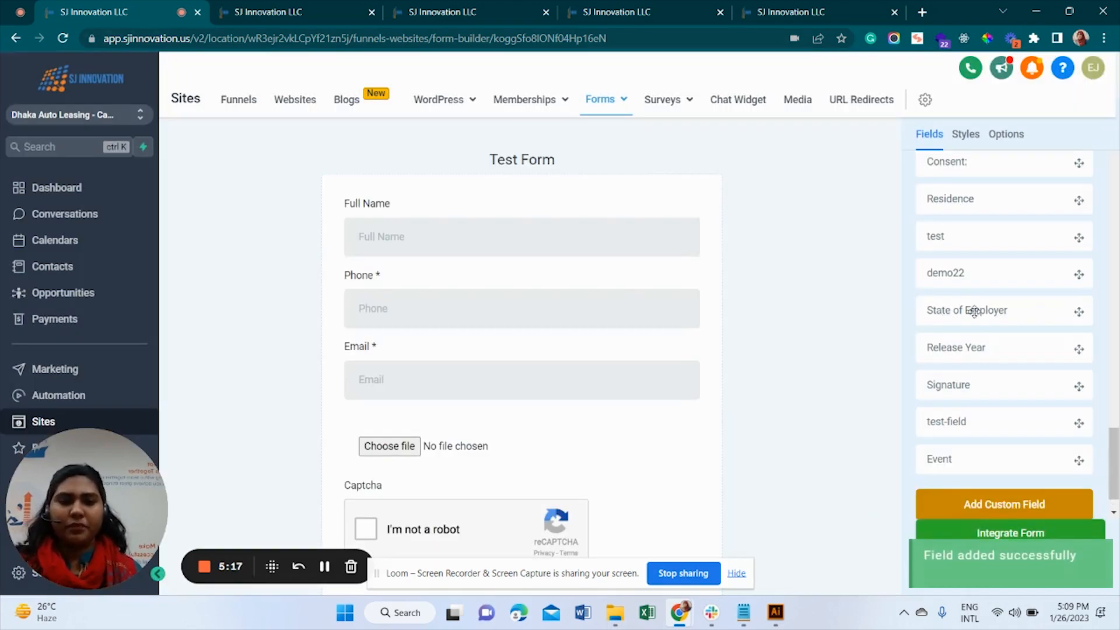
- Add the custom Event field to the form between the Email field and the image element
{"action": "scroll", "coordinate": [991, 344], "scroll_direction": "down", "scroll_amount": 1}
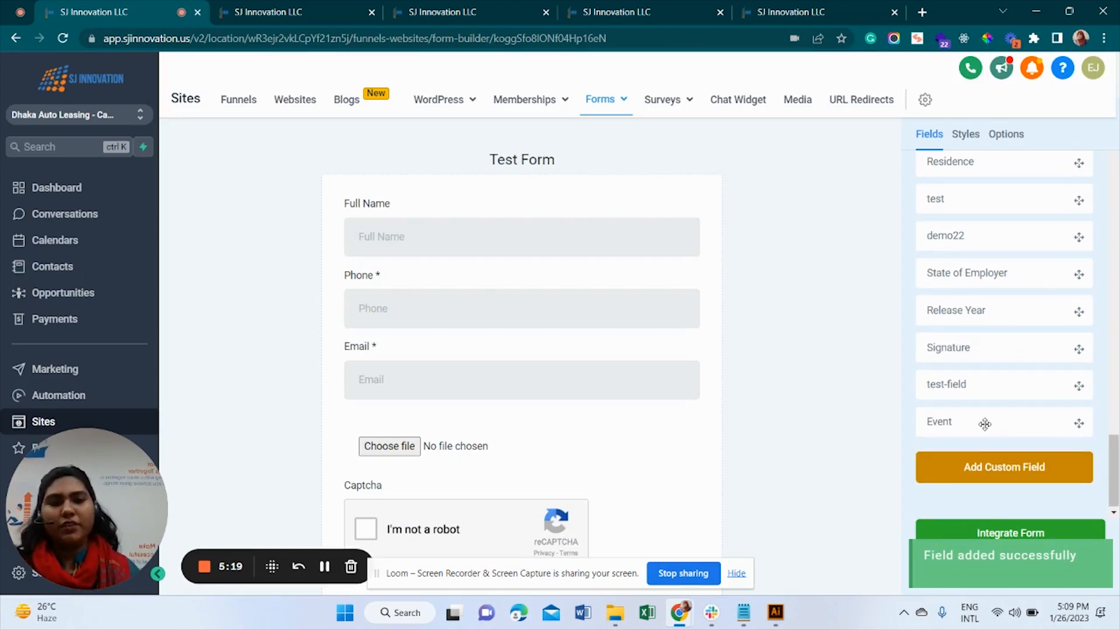
{"action": "left_click_drag", "start_coordinate": [984, 424], "coordinate": [542, 414]}
{"action": "scroll", "coordinate": [542, 414], "scroll_direction": "down", "scroll_amount": 3}
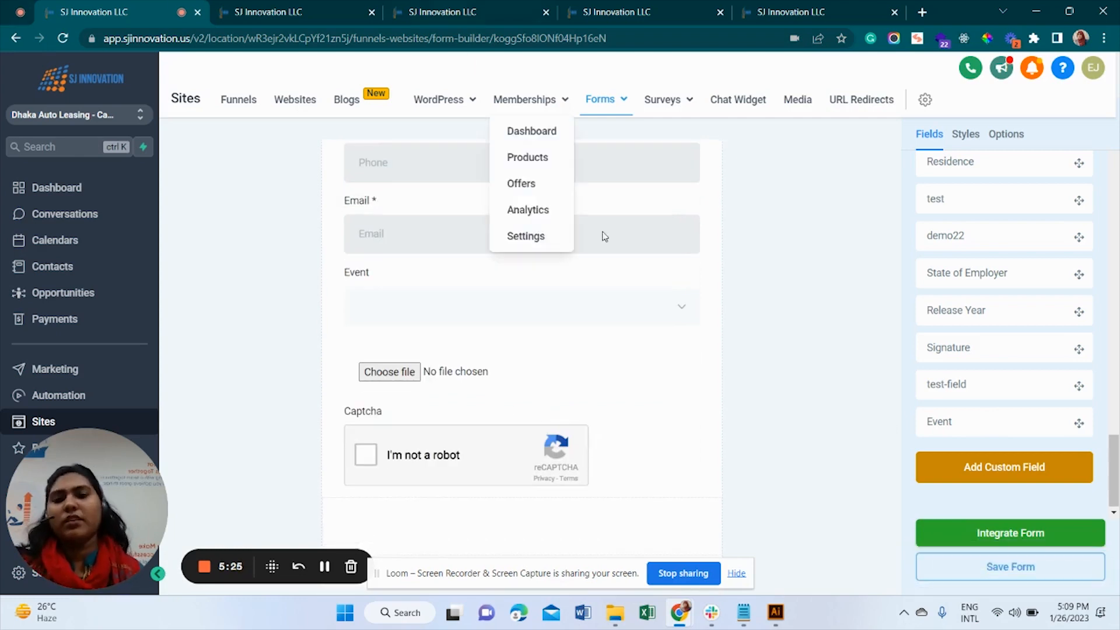
- Open the form's general options, which hold the form name and On Submit settings
{"action": "scroll", "coordinate": [1032, 353], "scroll_direction": "up", "scroll_amount": 5}
{"action": "scroll", "coordinate": [1033, 353], "scroll_direction": "up", "scroll_amount": 7}
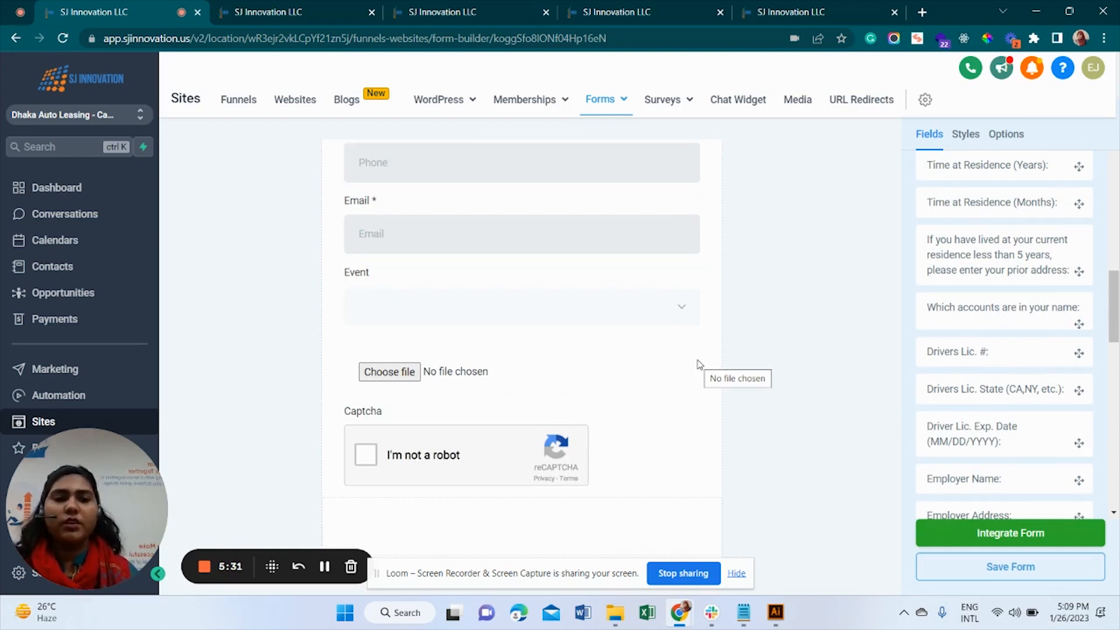
{"action": "scroll", "coordinate": [996, 349], "scroll_direction": "up", "scroll_amount": 8}
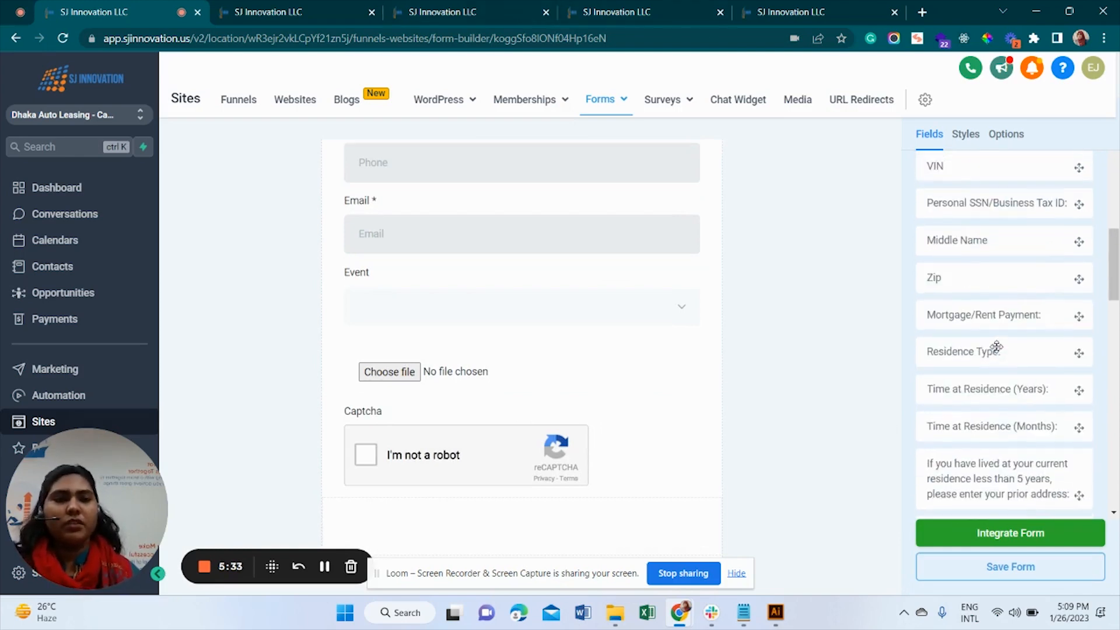
{"action": "left_click", "coordinate": [1004, 140]}
{"action": "scroll", "coordinate": [1007, 327], "scroll_direction": "up", "scroll_amount": 2}
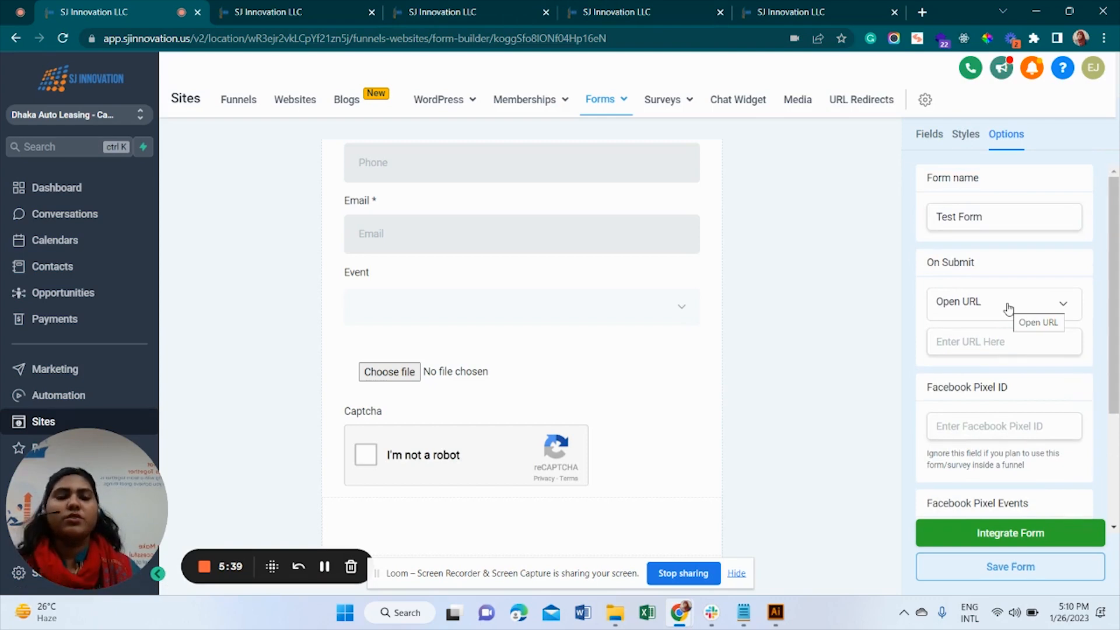
{"action": "left_click", "coordinate": [1009, 308]}
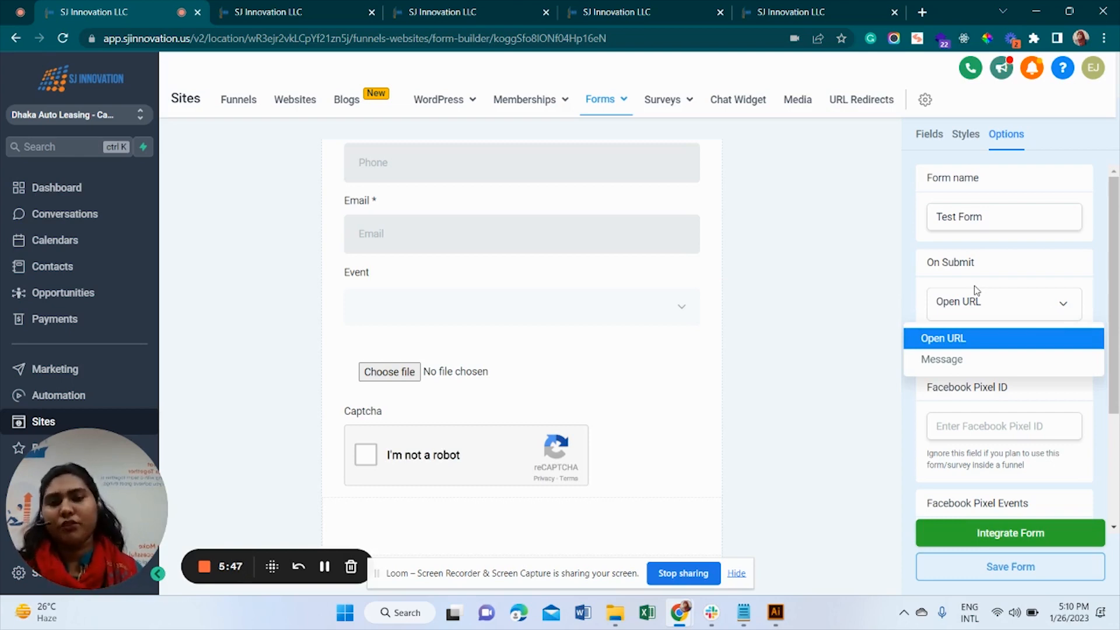
{"action": "left_click", "coordinate": [995, 343]}
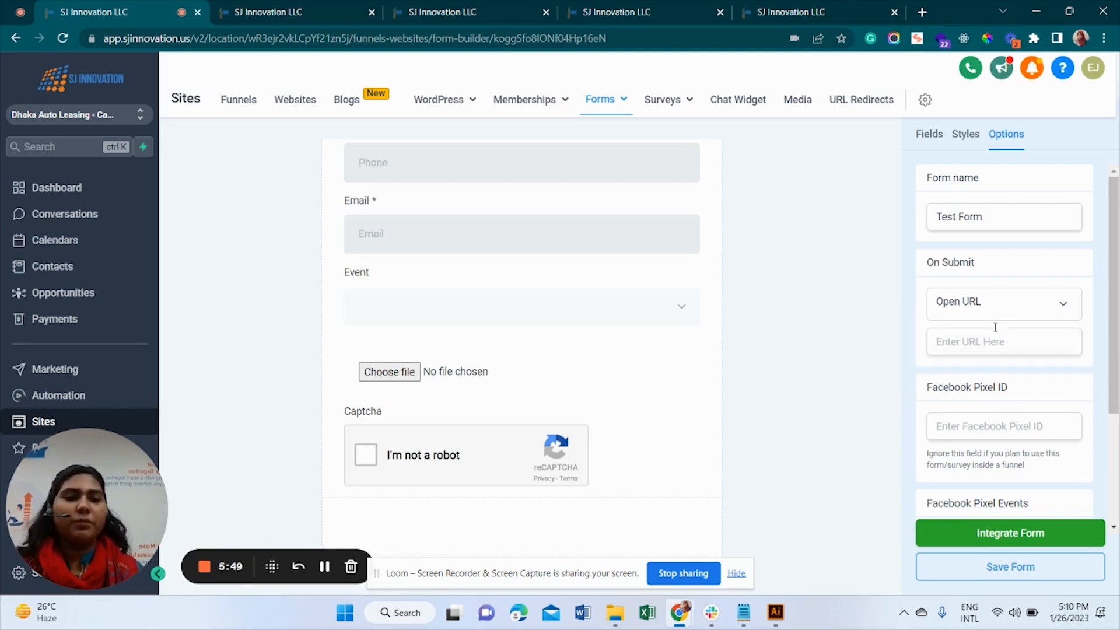
{"action": "left_click", "coordinate": [995, 344]}
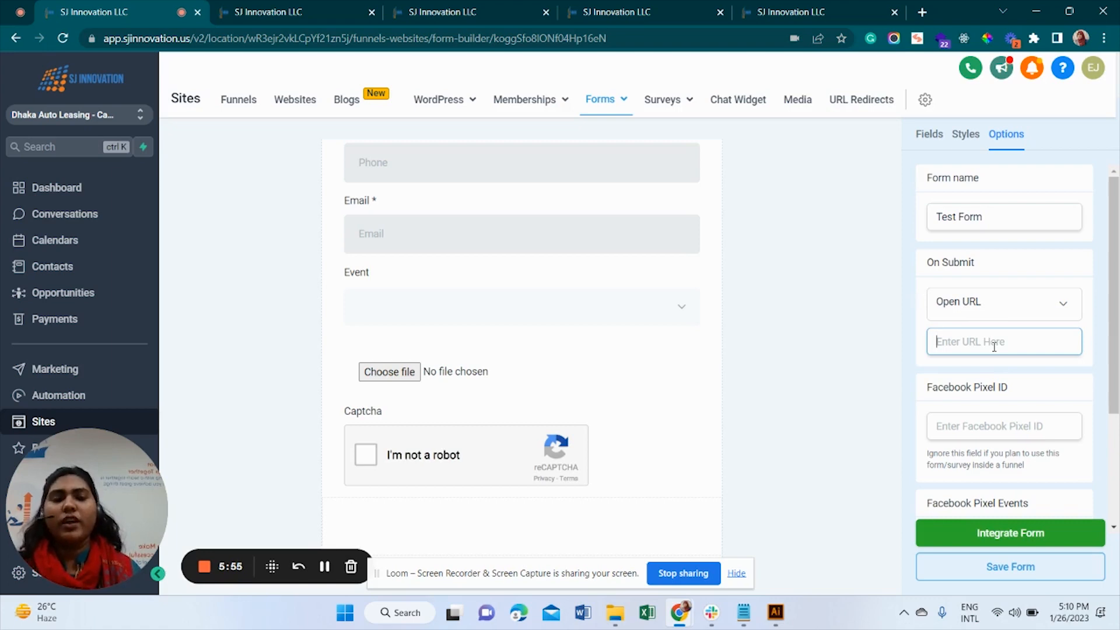
- Set the form's On Submit action to Message with the text "Thank you"
{"action": "left_click", "coordinate": [993, 315]}
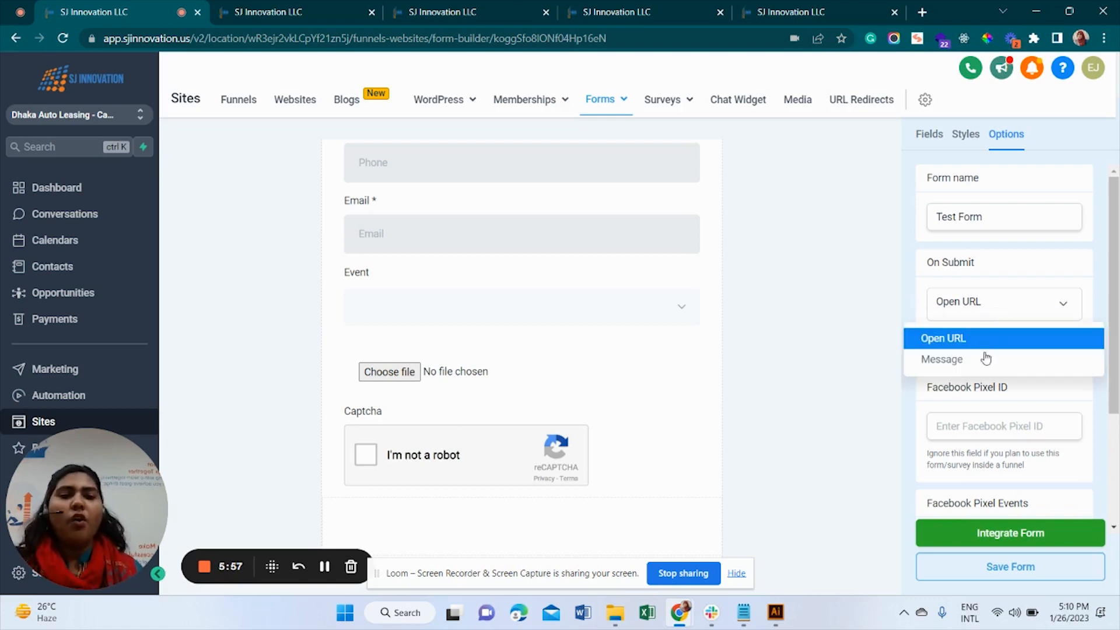
{"action": "left_click", "coordinate": [986, 364]}
{"action": "left_click", "coordinate": [994, 343]}
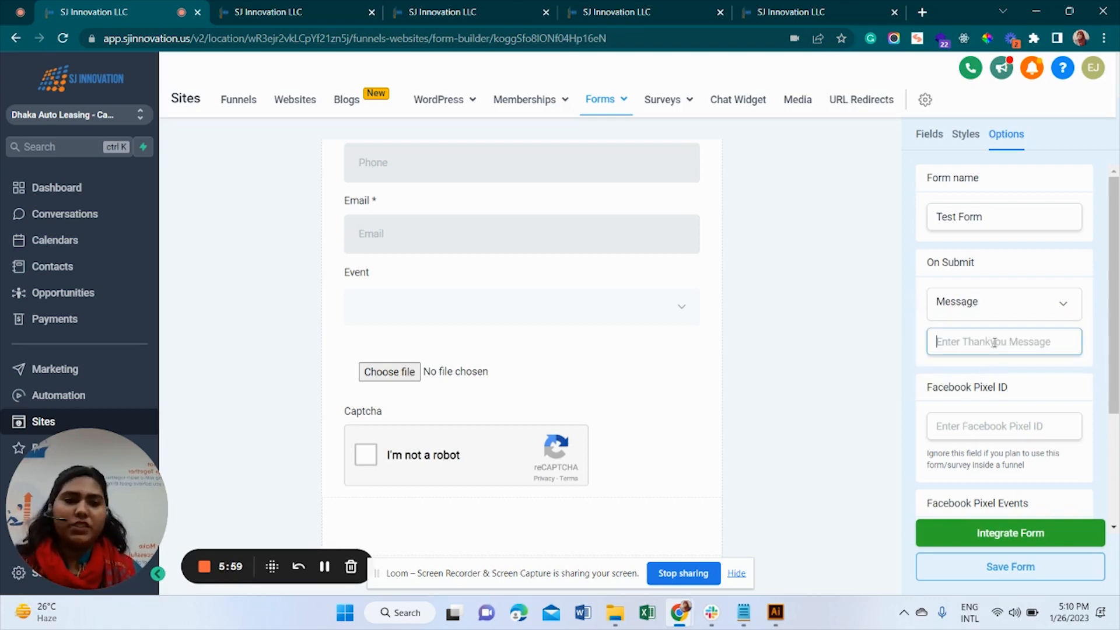
{"action": "type", "text": "Thank"}
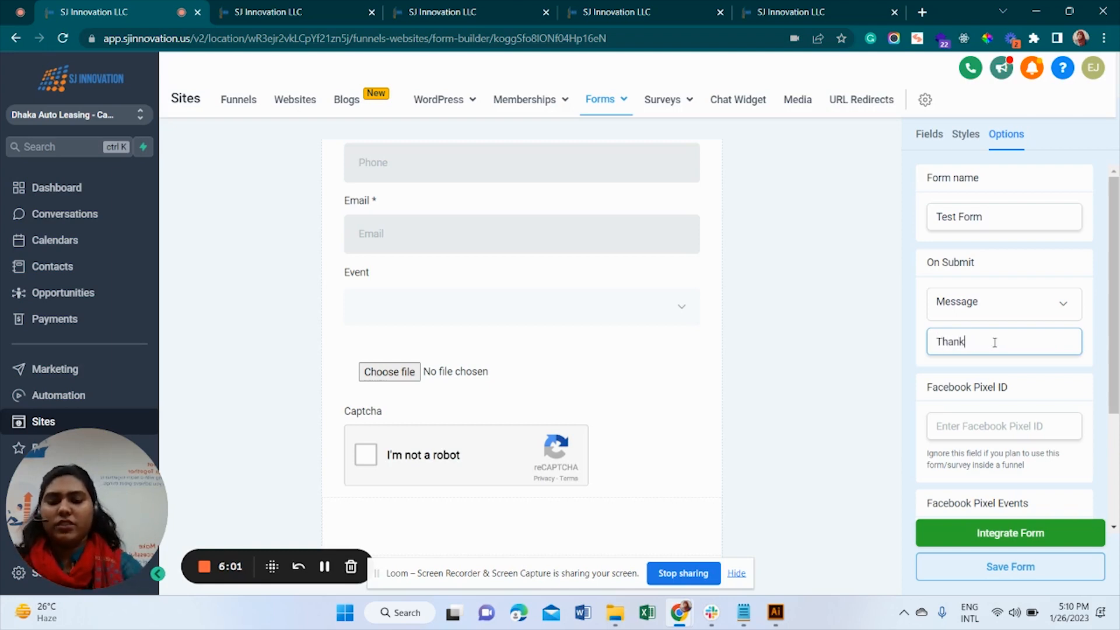
{"action": "type", "text": " you"}
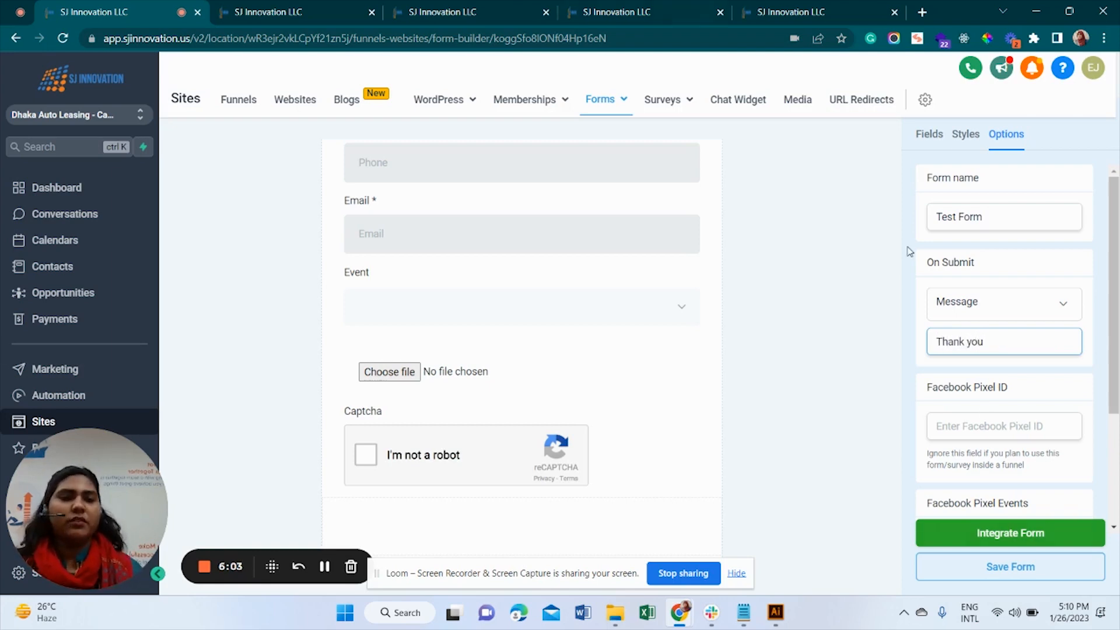
- Turn on Inline Forms in the form's layout styles to arrange the fields side by side
{"action": "scroll", "coordinate": [1046, 364], "scroll_direction": "down", "scroll_amount": 3}
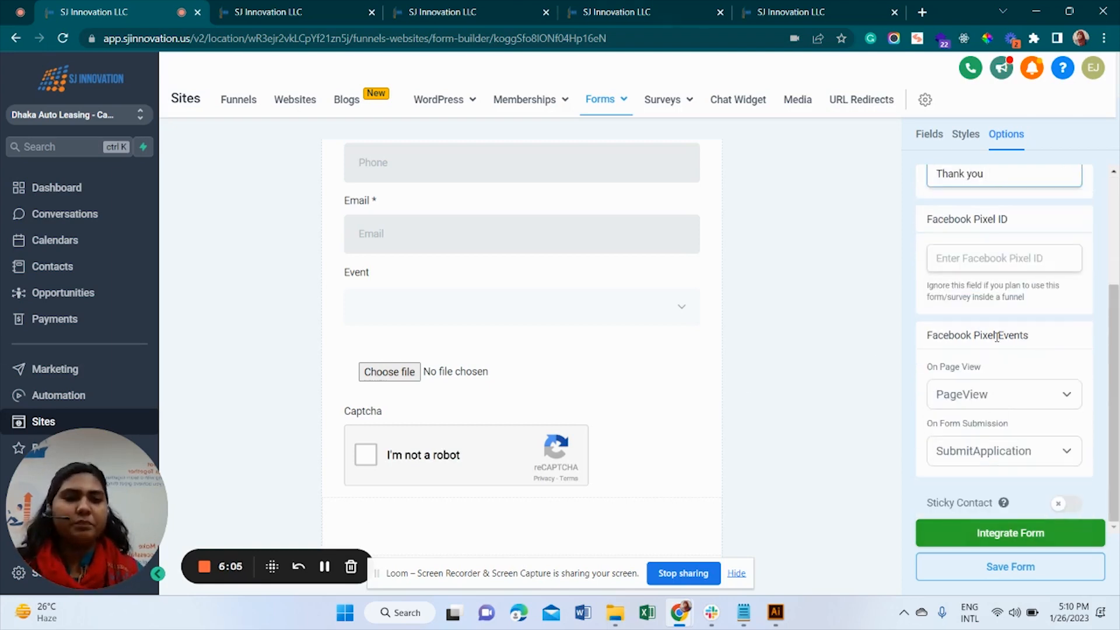
{"action": "scroll", "coordinate": [998, 338], "scroll_direction": "up", "scroll_amount": 3}
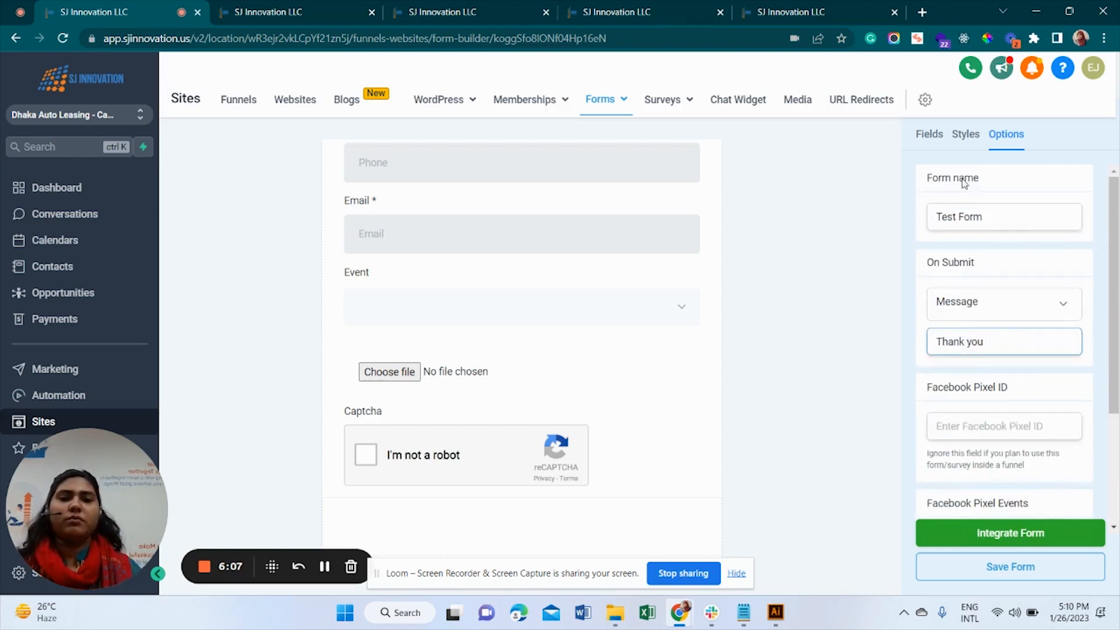
{"action": "left_click", "coordinate": [963, 139]}
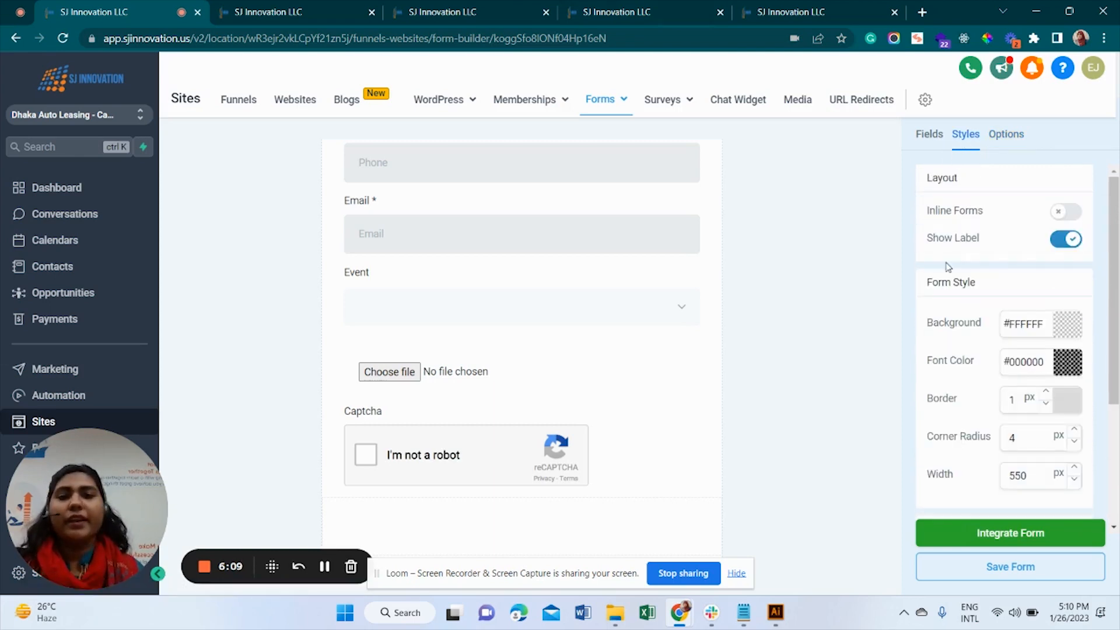
{"action": "scroll", "coordinate": [696, 354], "scroll_direction": "up", "scroll_amount": 3}
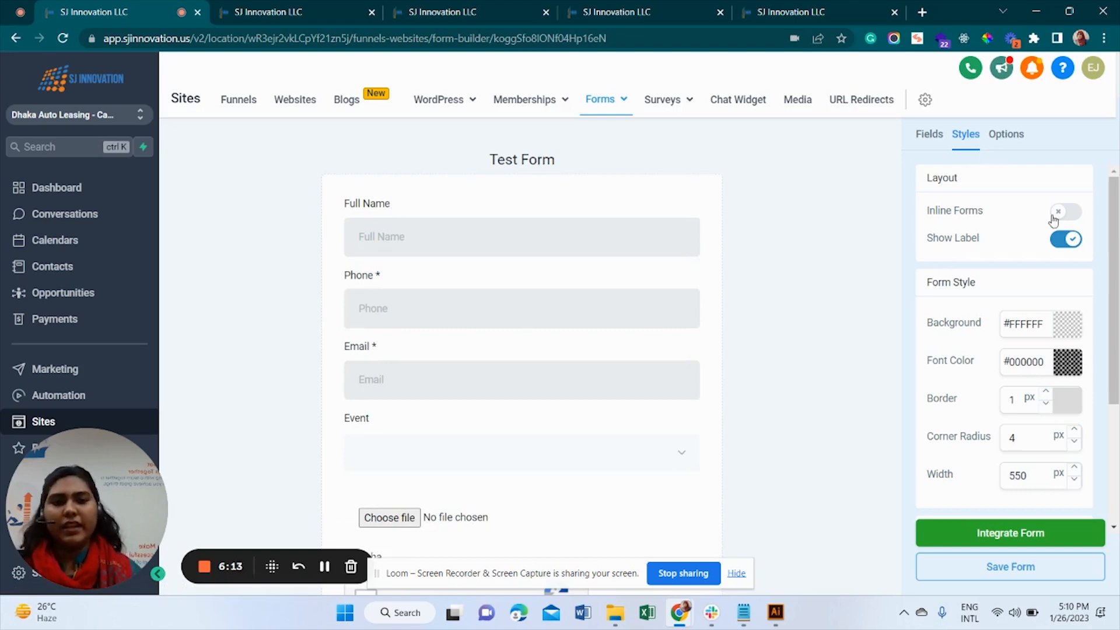
{"action": "left_click", "coordinate": [1076, 213]}
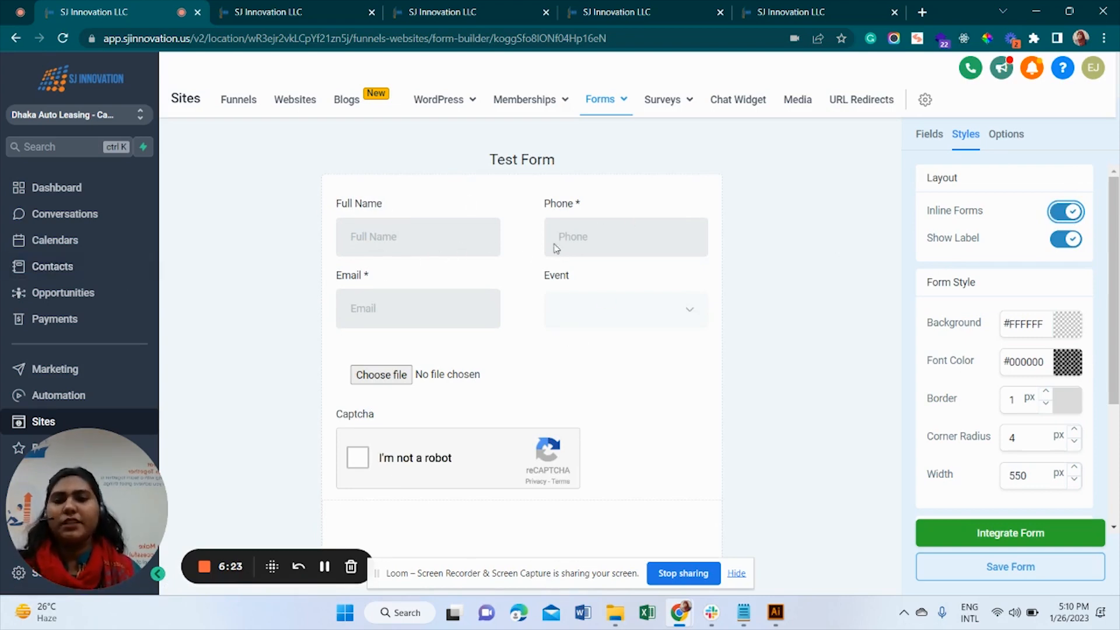
- Turn off Inline Forms in the form's layout styles and save the form
{"action": "left_click", "coordinate": [1056, 215]}
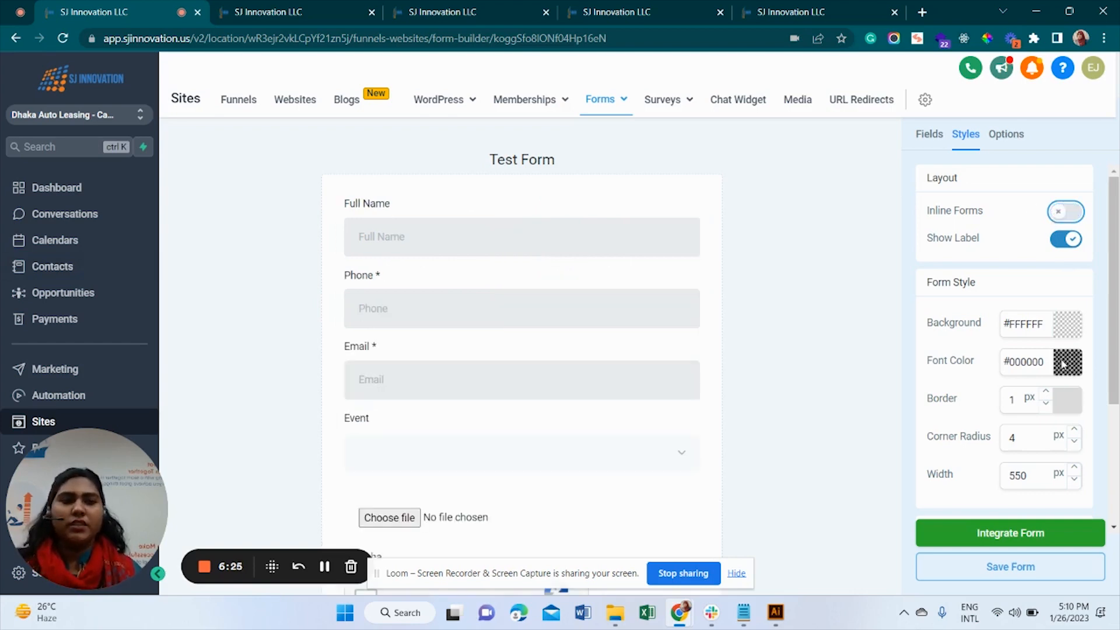
{"action": "scroll", "coordinate": [1065, 365], "scroll_direction": "down", "scroll_amount": 1}
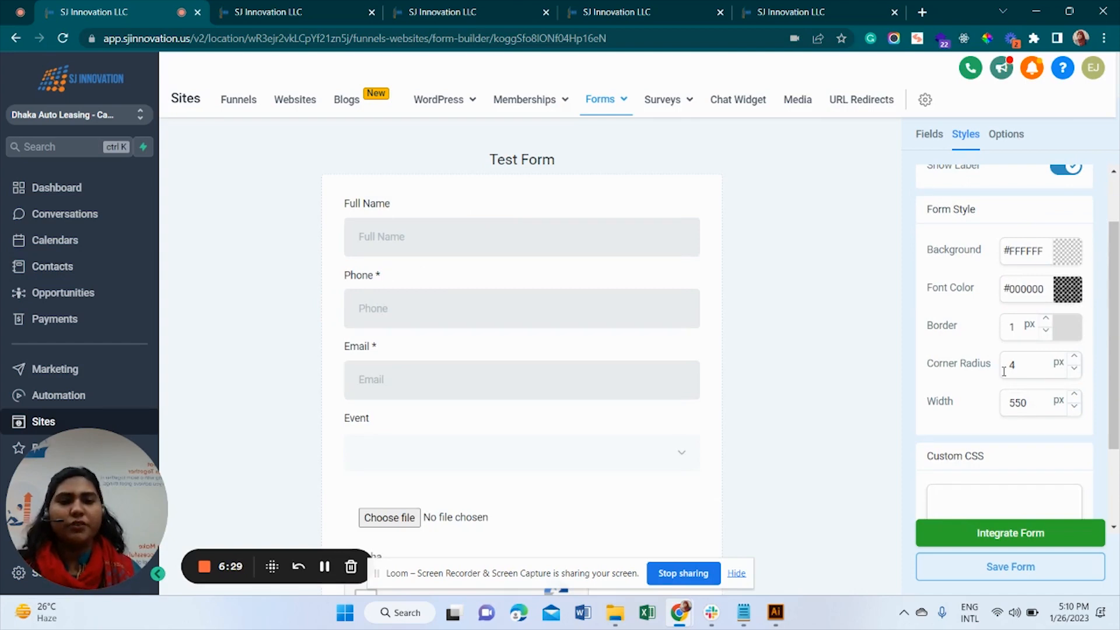
{"action": "scroll", "coordinate": [1033, 429], "scroll_direction": "down", "scroll_amount": 2}
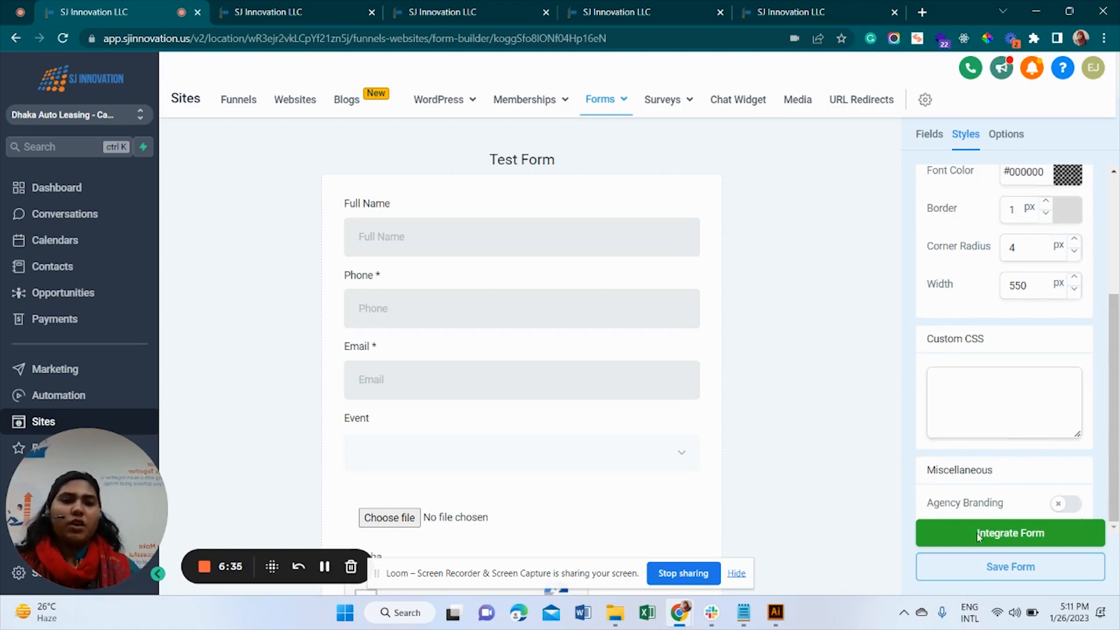
{"action": "left_click", "coordinate": [1004, 576]}
{"action": "scroll", "coordinate": [691, 348], "scroll_direction": "down", "scroll_amount": 3}
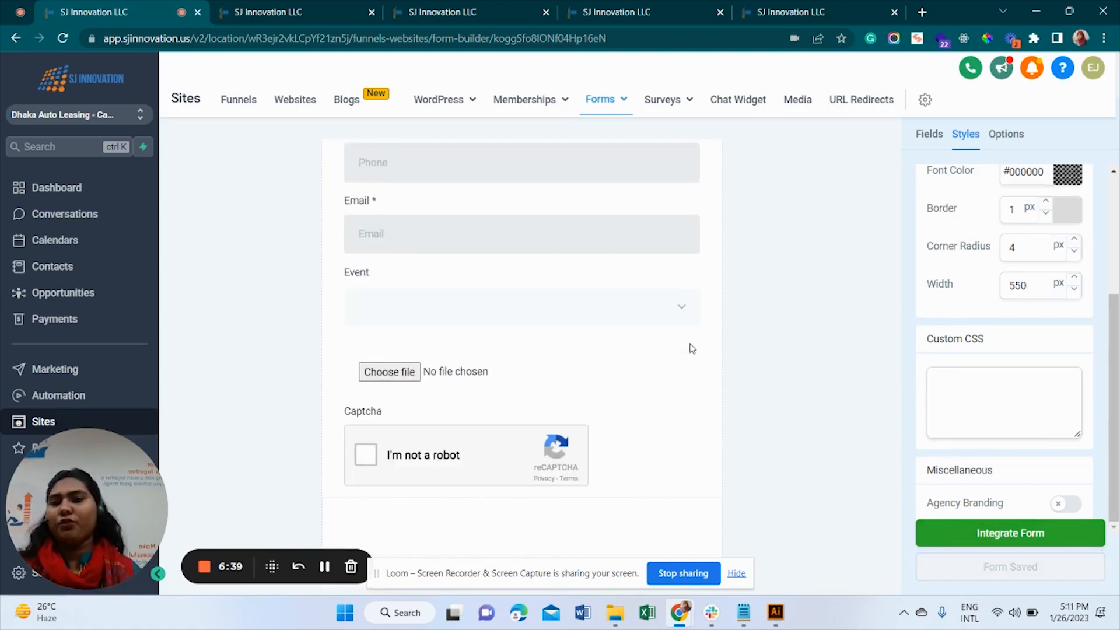
{"action": "scroll", "coordinate": [811, 369], "scroll_direction": "up", "scroll_amount": 3}
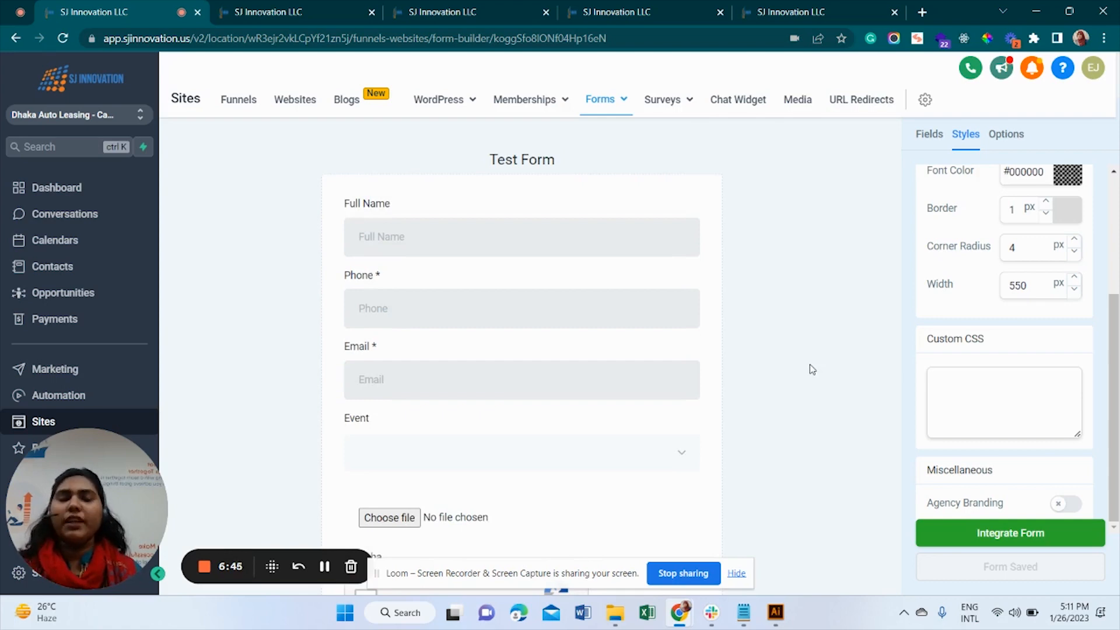
- Switch to the page builder with the Go High Level heading and add a full-width section with a one-column row below it
{"action": "left_click", "coordinate": [811, 2]}
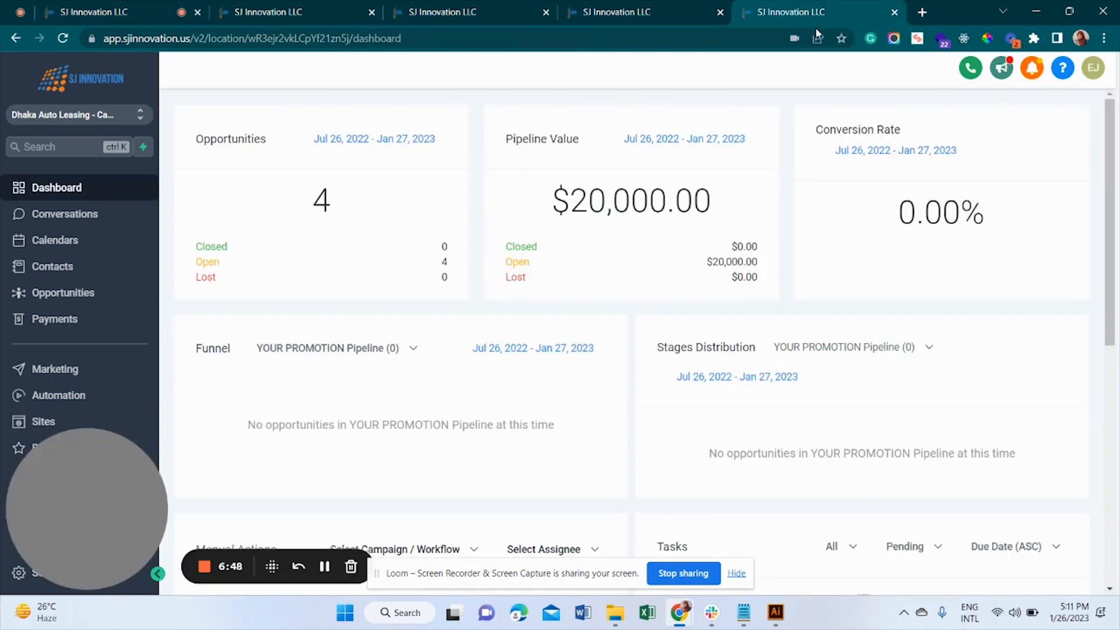
{"action": "left_click", "coordinate": [599, 7]}
{"action": "left_click", "coordinate": [477, 7]}
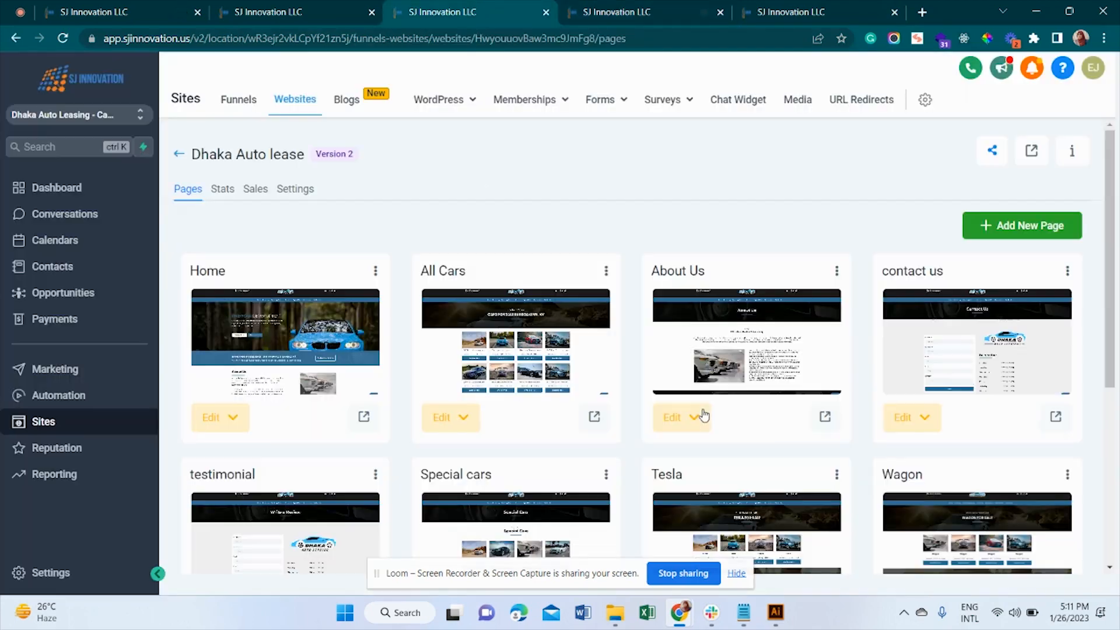
{"action": "left_click", "coordinate": [307, 7]}
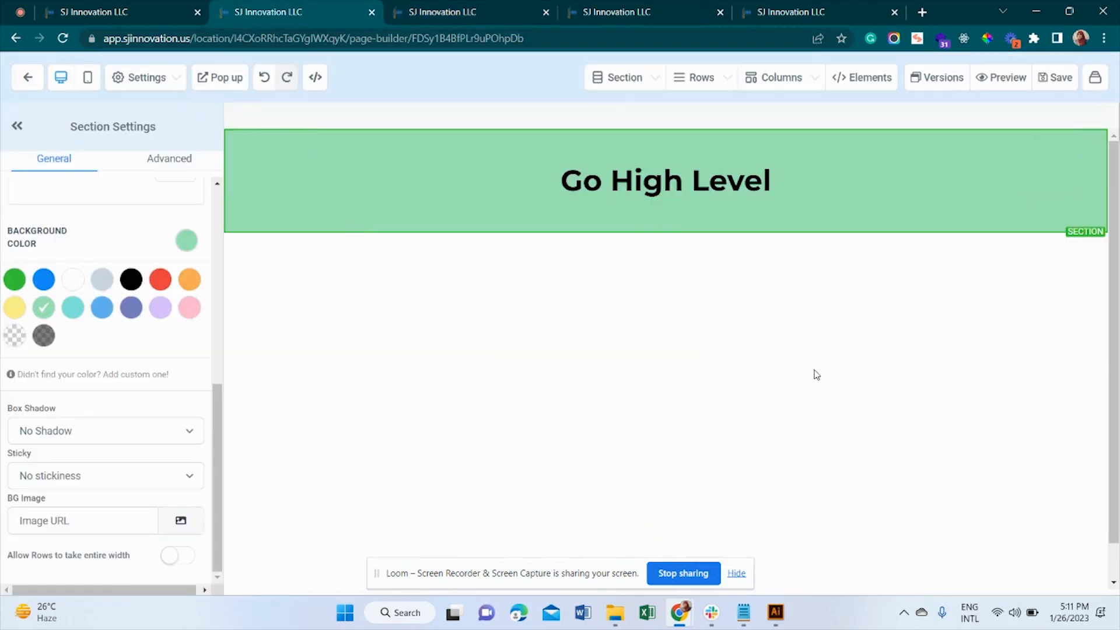
{"action": "left_click", "coordinate": [666, 234]}
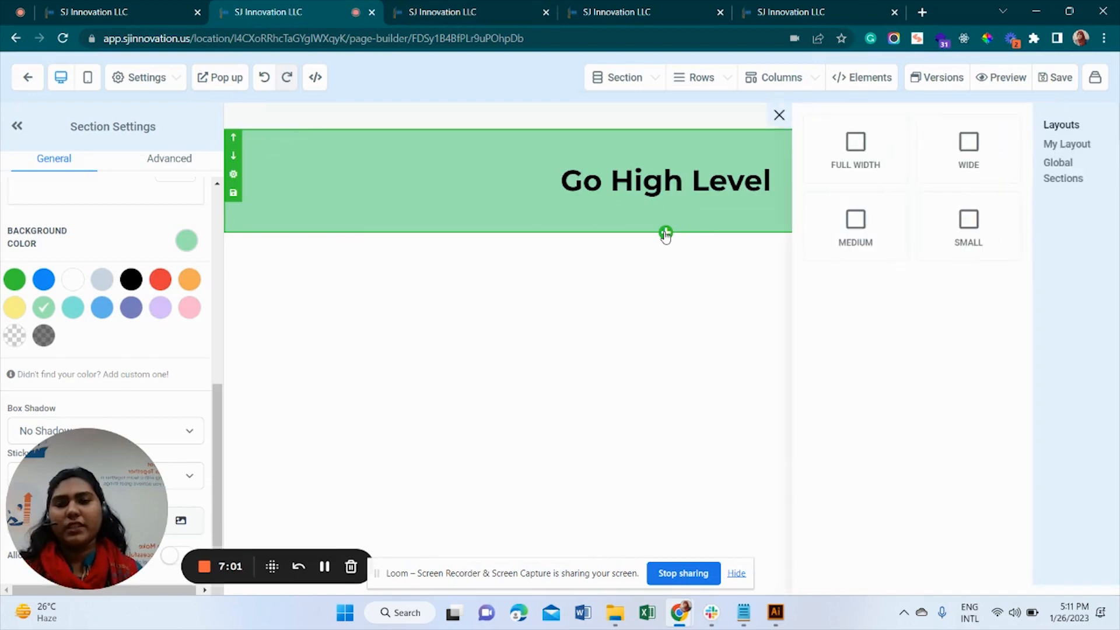
{"action": "left_click", "coordinate": [856, 153]}
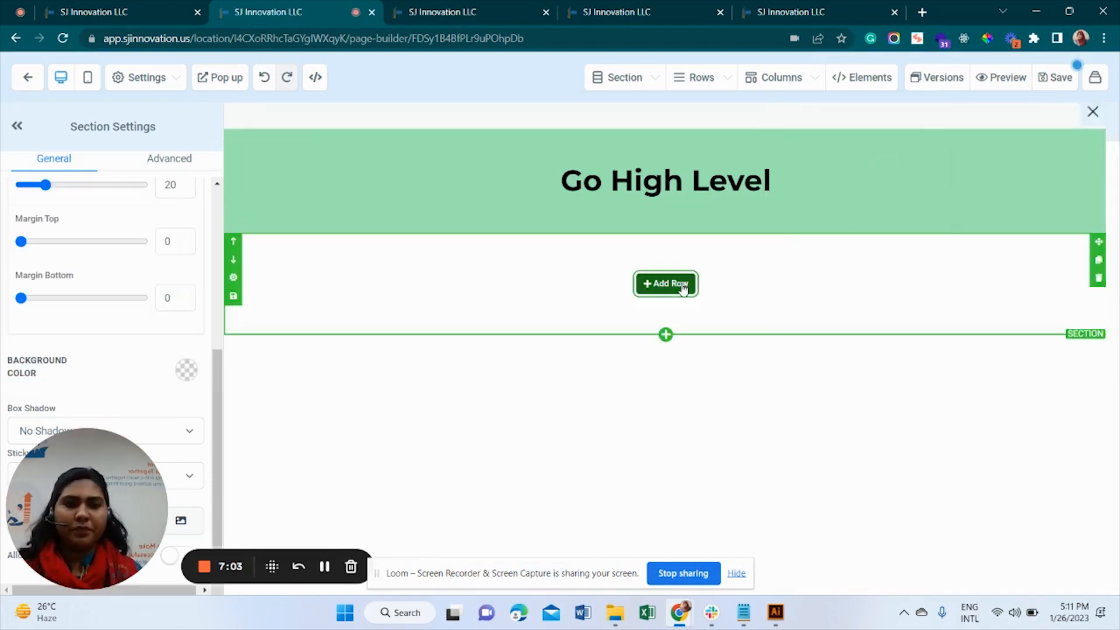
{"action": "left_click", "coordinate": [694, 286]}
{"action": "left_click", "coordinate": [924, 205]}
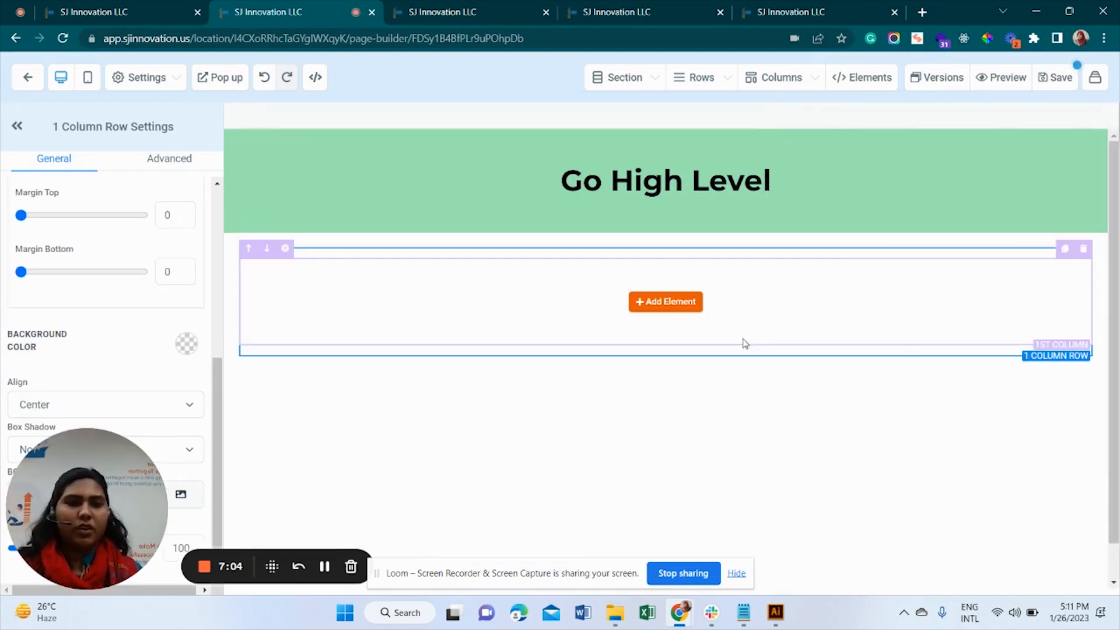
- Add a Form element to the new column and pick Demo_form as its form
{"action": "left_click", "coordinate": [666, 301]}
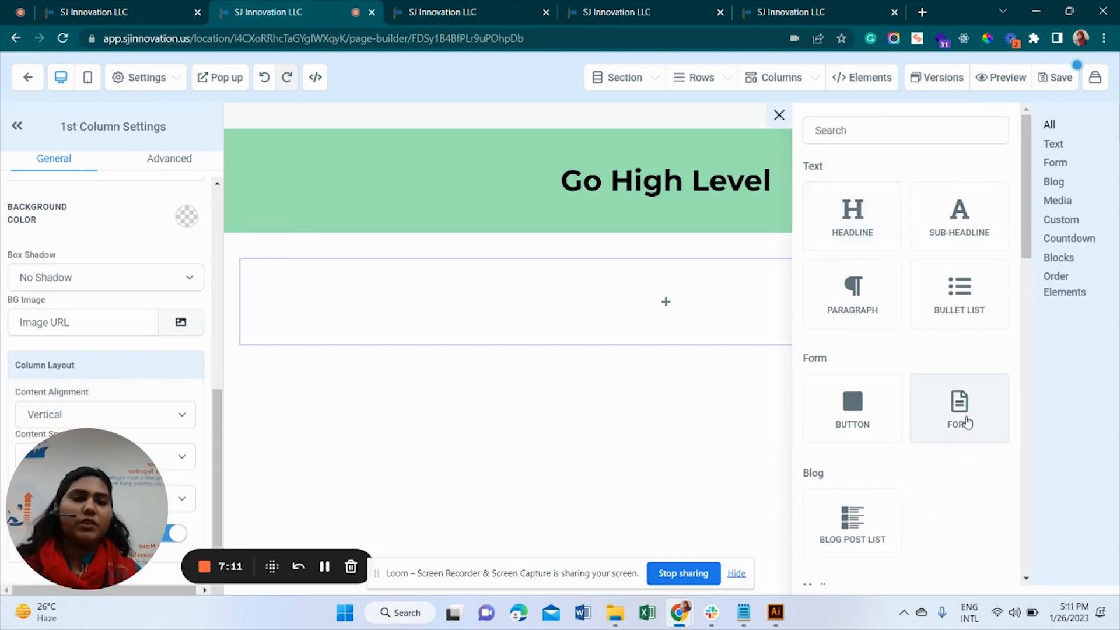
{"action": "left_click", "coordinate": [966, 422]}
{"action": "left_click", "coordinate": [668, 291]}
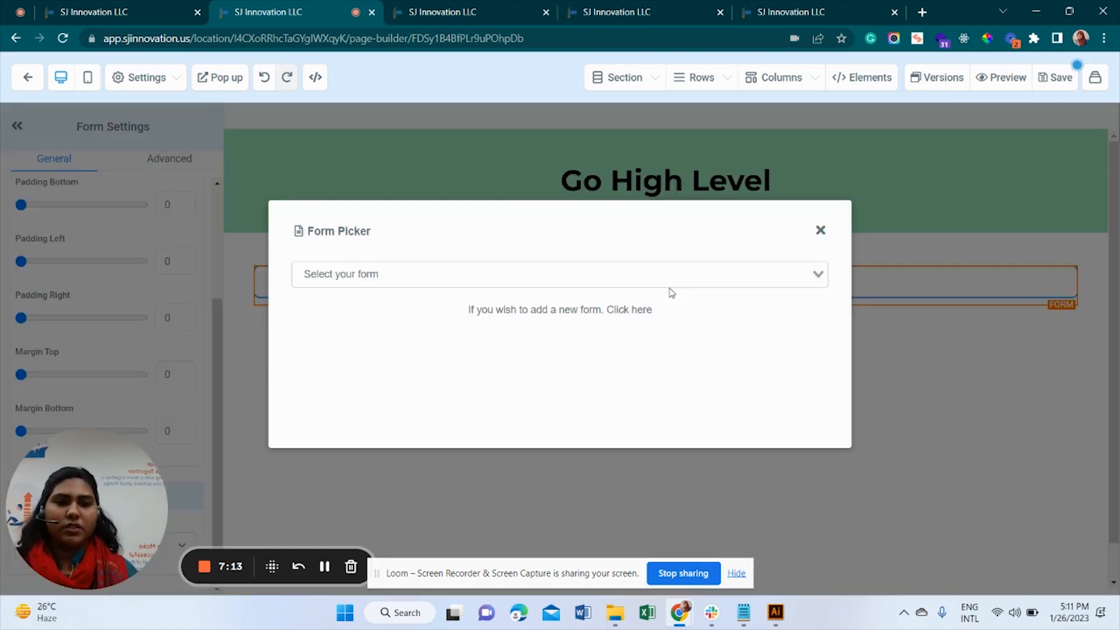
{"action": "left_click", "coordinate": [672, 277]}
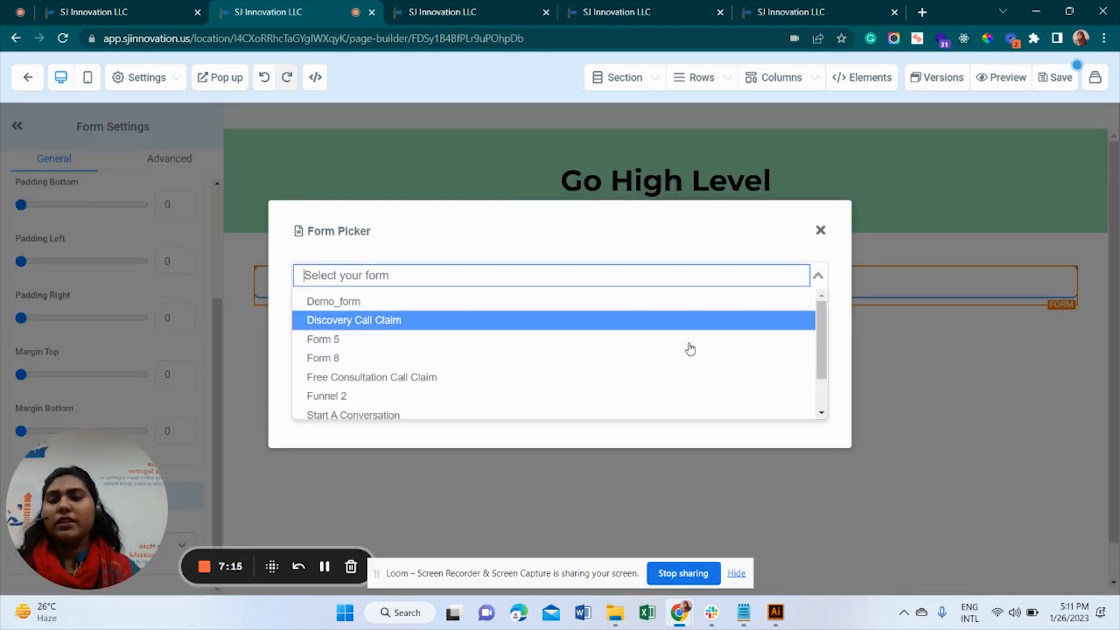
{"action": "scroll", "coordinate": [690, 350], "scroll_direction": "down", "scroll_amount": 1}
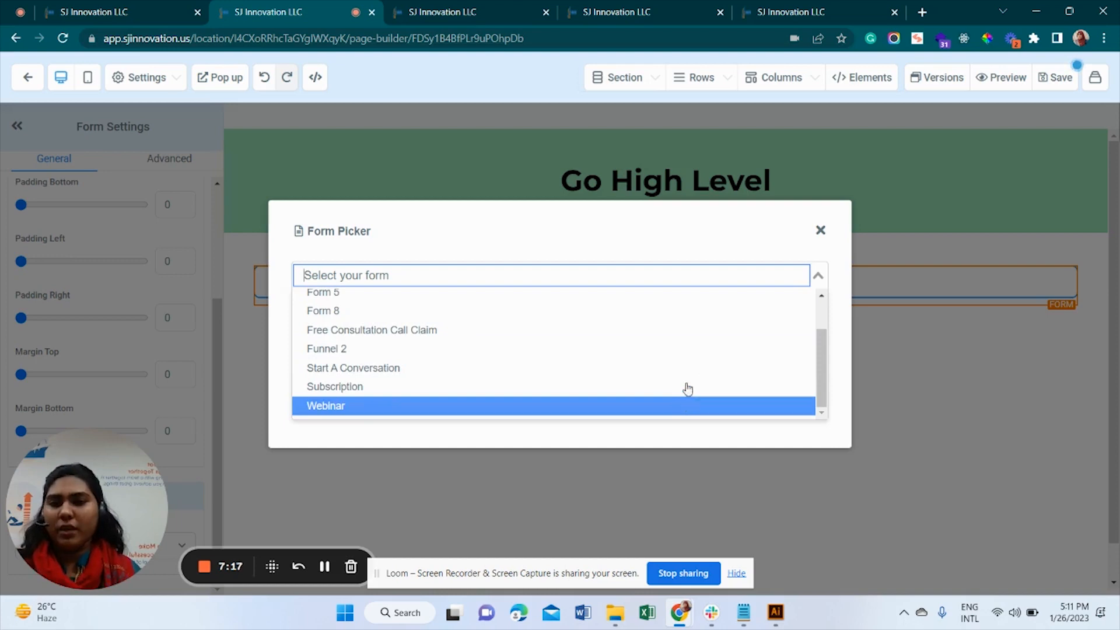
{"action": "scroll", "coordinate": [691, 370], "scroll_direction": "up", "scroll_amount": 1}
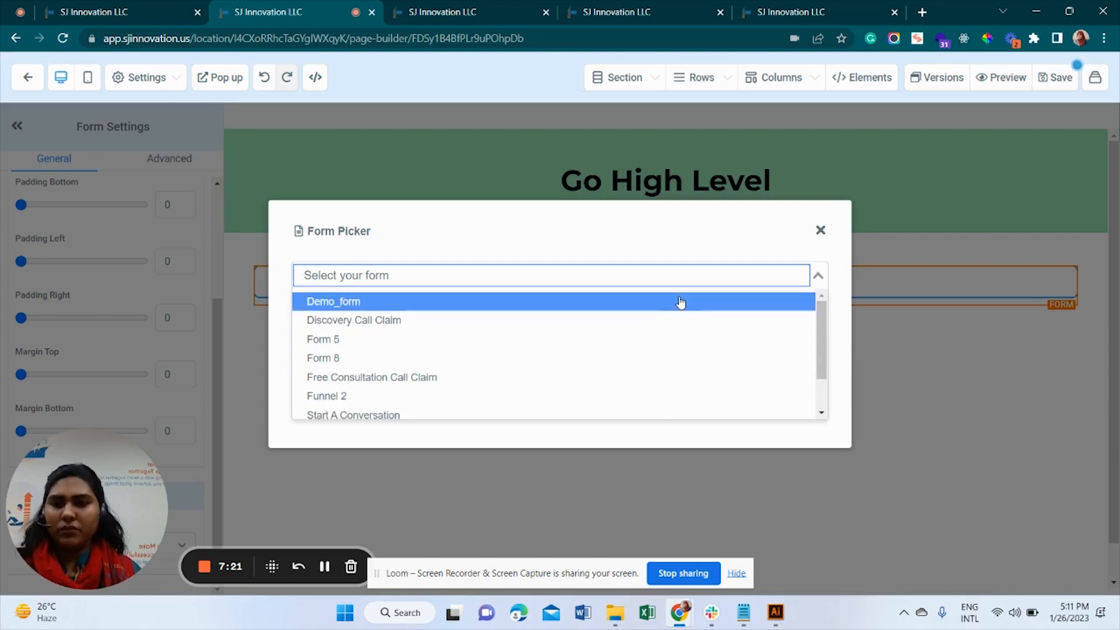
{"action": "scroll", "coordinate": [676, 367], "scroll_direction": "down", "scroll_amount": 1}
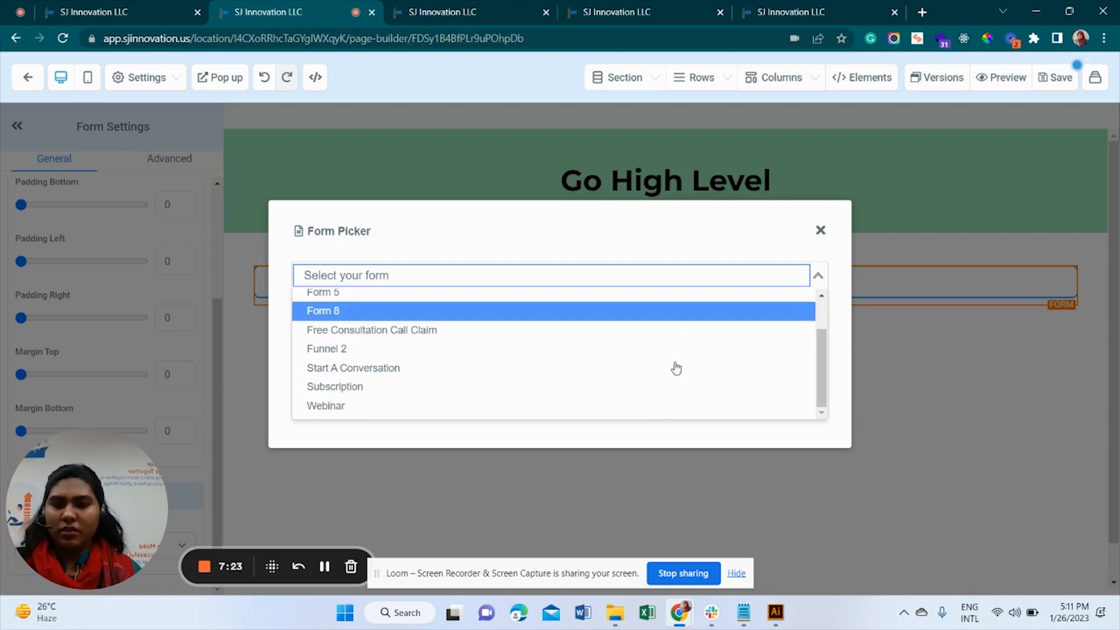
{"action": "scroll", "coordinate": [659, 344], "scroll_direction": "up", "scroll_amount": 1}
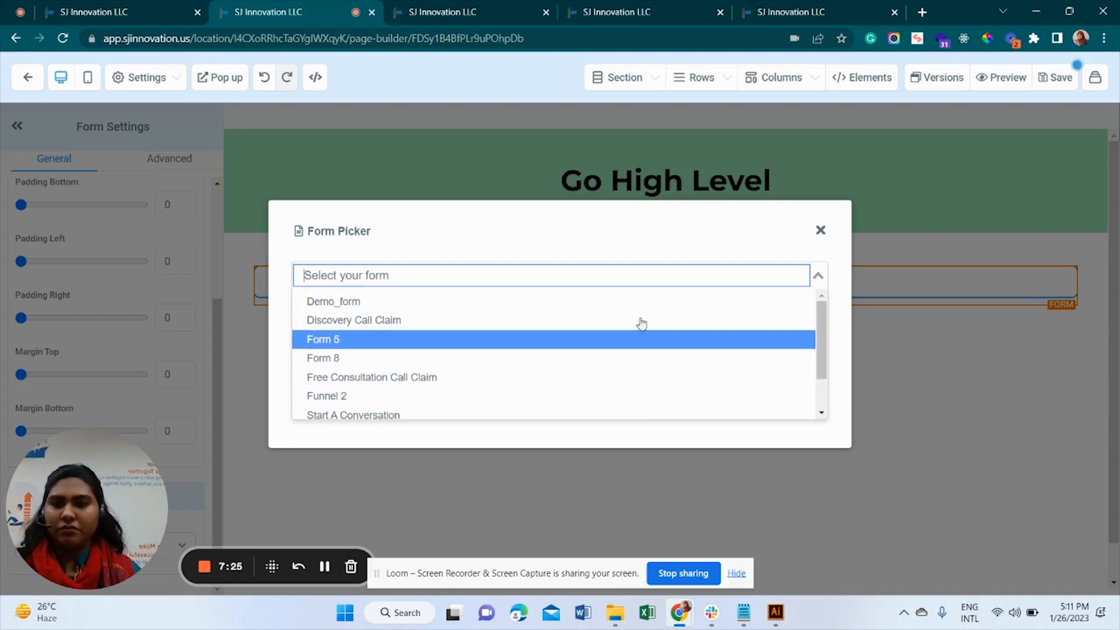
{"action": "left_click", "coordinate": [642, 305]}
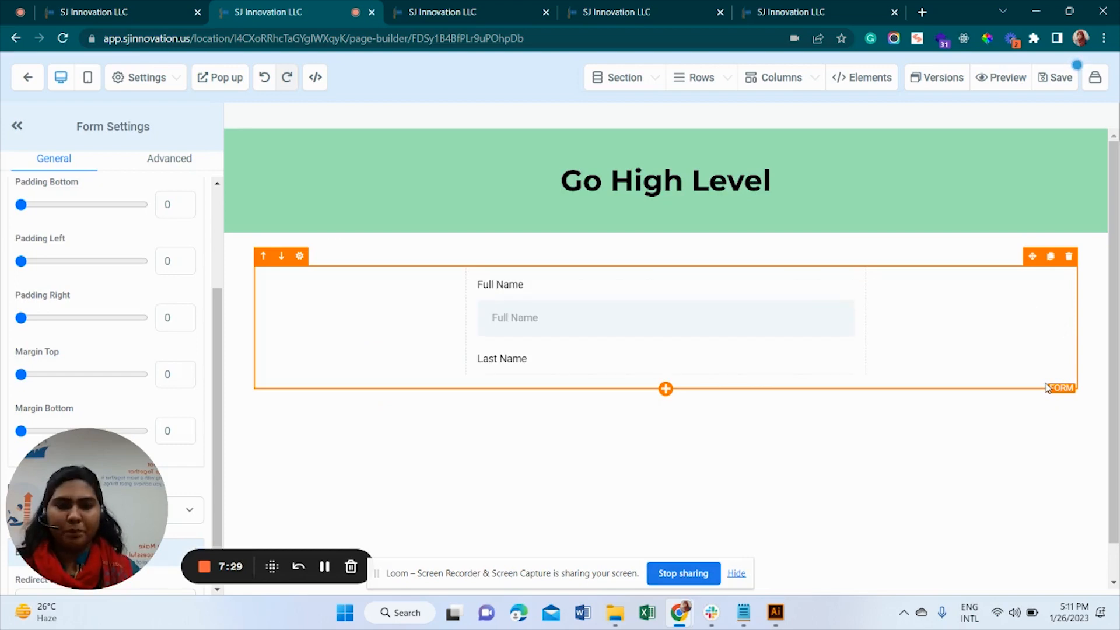
{"action": "scroll", "coordinate": [1040, 376], "scroll_direction": "down", "scroll_amount": 2}
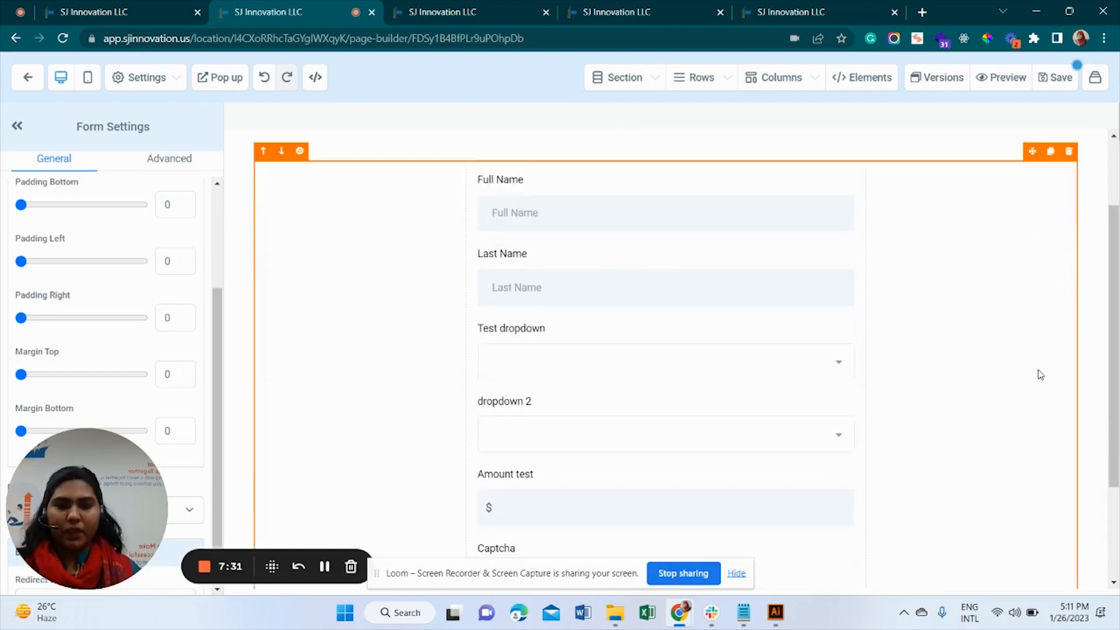
{"action": "scroll", "coordinate": [1040, 375], "scroll_direction": "down", "scroll_amount": 2}
{"action": "scroll", "coordinate": [1041, 375], "scroll_direction": "up", "scroll_amount": 4}
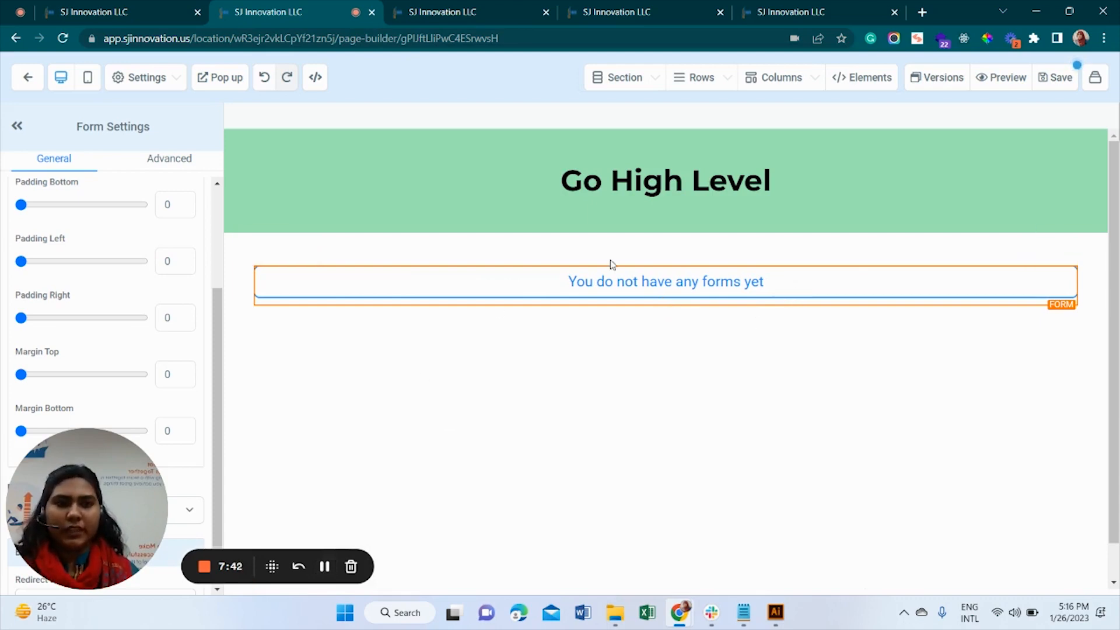
- Delete the Form element under the heading section and add a new Form element there using Test Form
{"action": "left_click", "coordinate": [1070, 256]}
{"action": "left_click", "coordinate": [646, 300]}
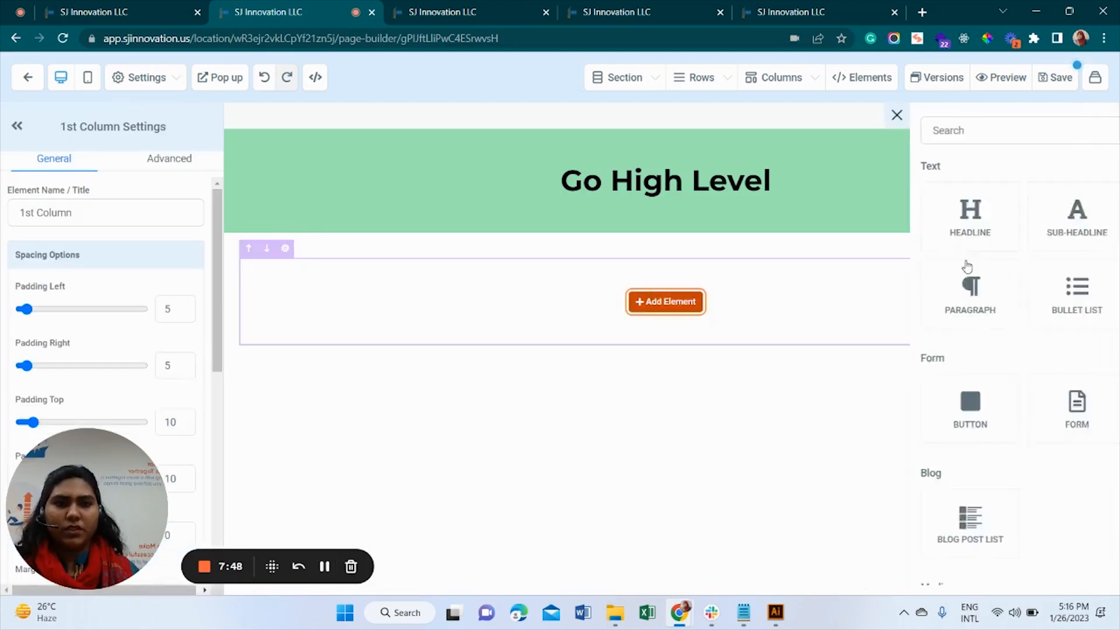
{"action": "left_click", "coordinate": [961, 414]}
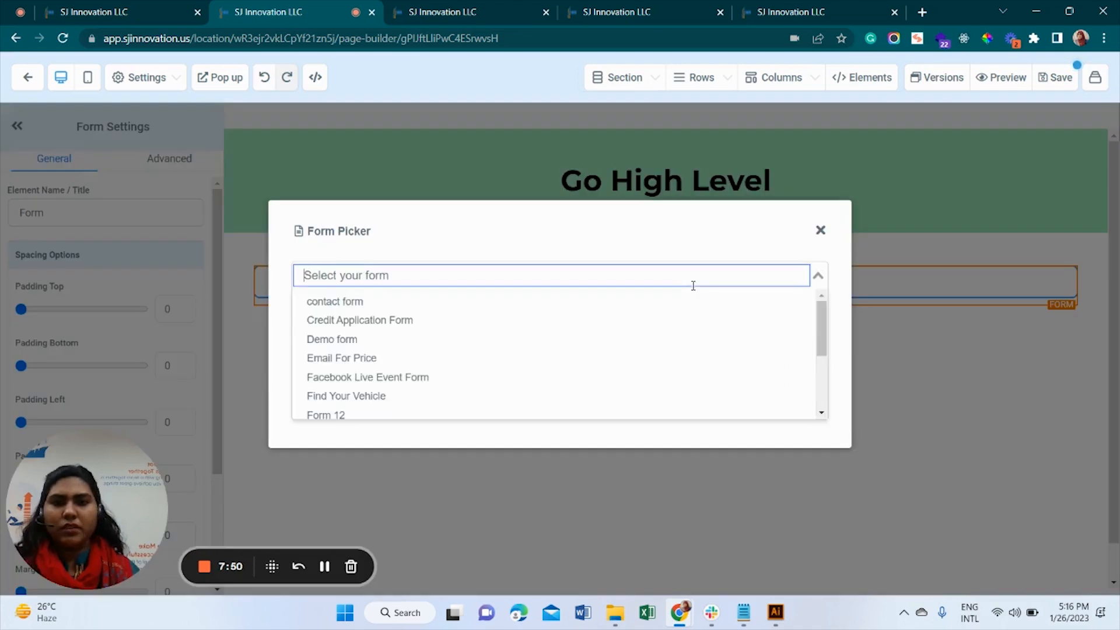
{"action": "scroll", "coordinate": [415, 405], "scroll_direction": "down", "scroll_amount": 3}
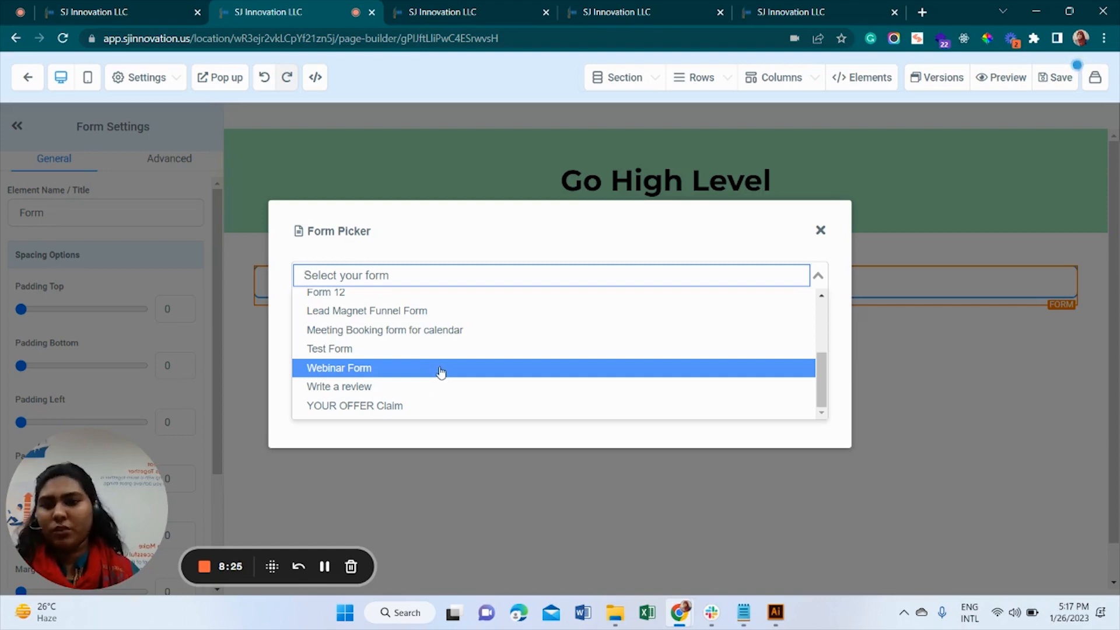
{"action": "left_click", "coordinate": [397, 352]}
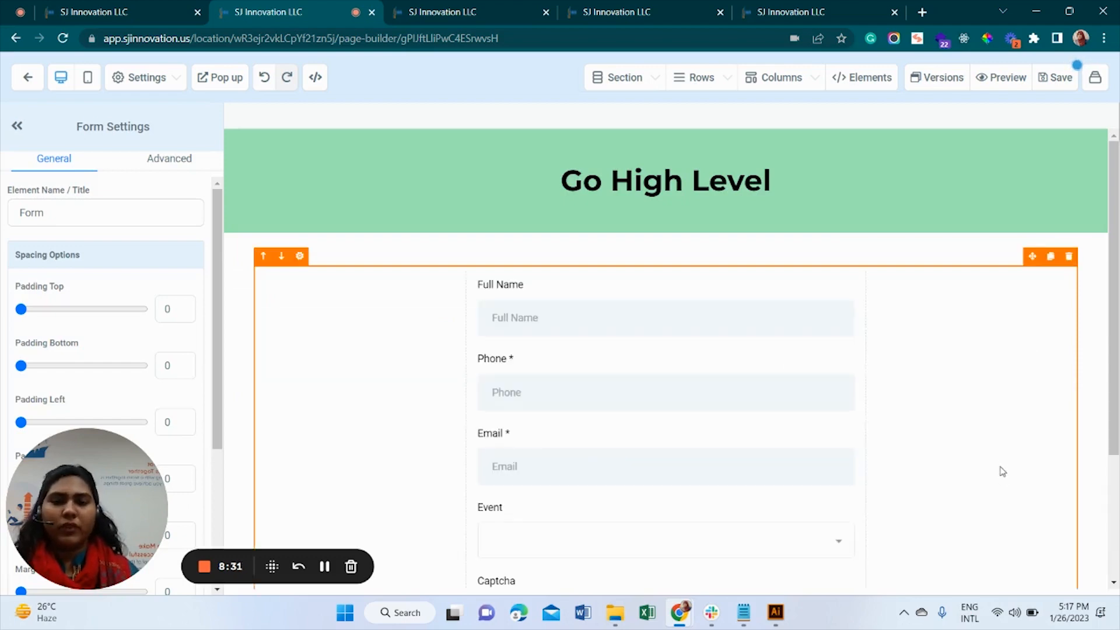
{"action": "scroll", "coordinate": [1001, 467], "scroll_direction": "down", "scroll_amount": 3}
{"action": "scroll", "coordinate": [1002, 467], "scroll_direction": "up", "scroll_amount": 3}
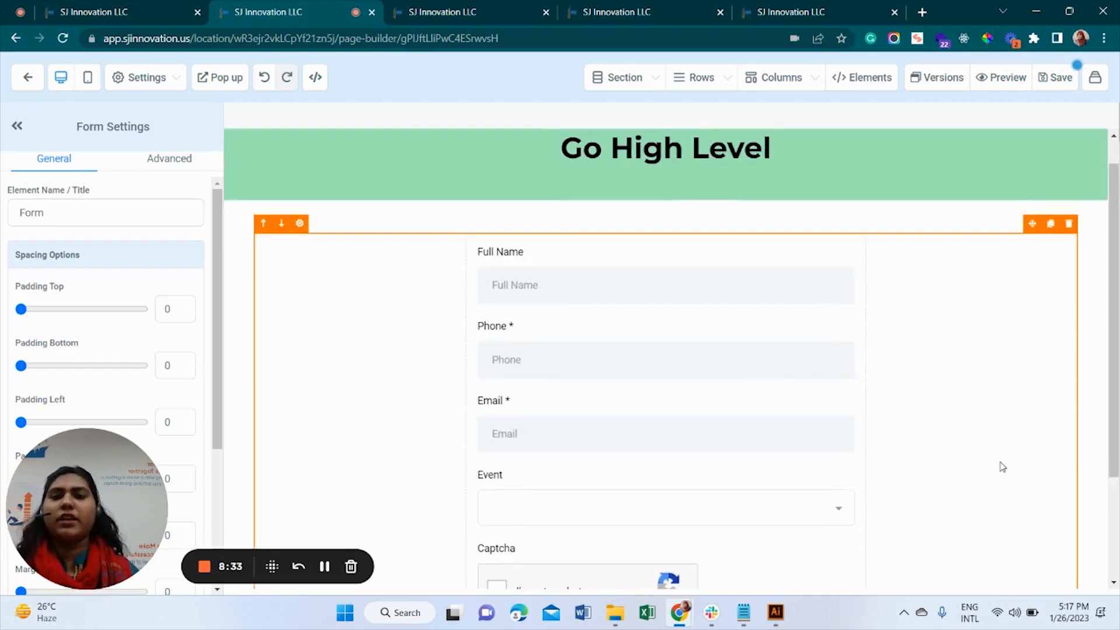
- Save the page and open its preview
{"action": "left_click", "coordinate": [1059, 78]}
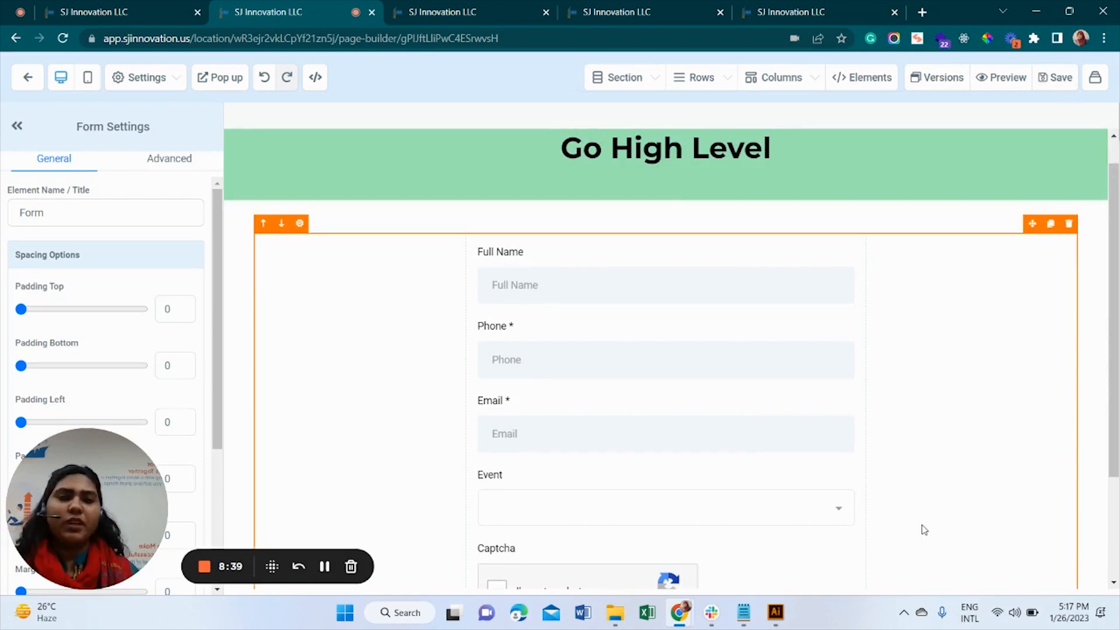
{"action": "scroll", "coordinate": [922, 523], "scroll_direction": "down", "scroll_amount": 3}
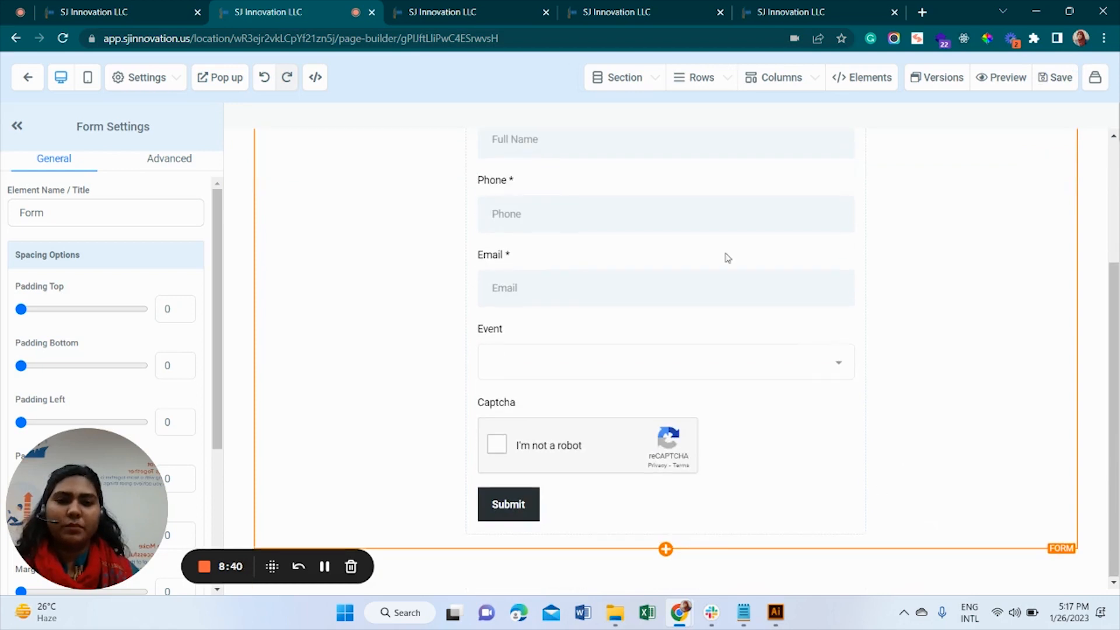
{"action": "left_click", "coordinate": [1009, 77]}
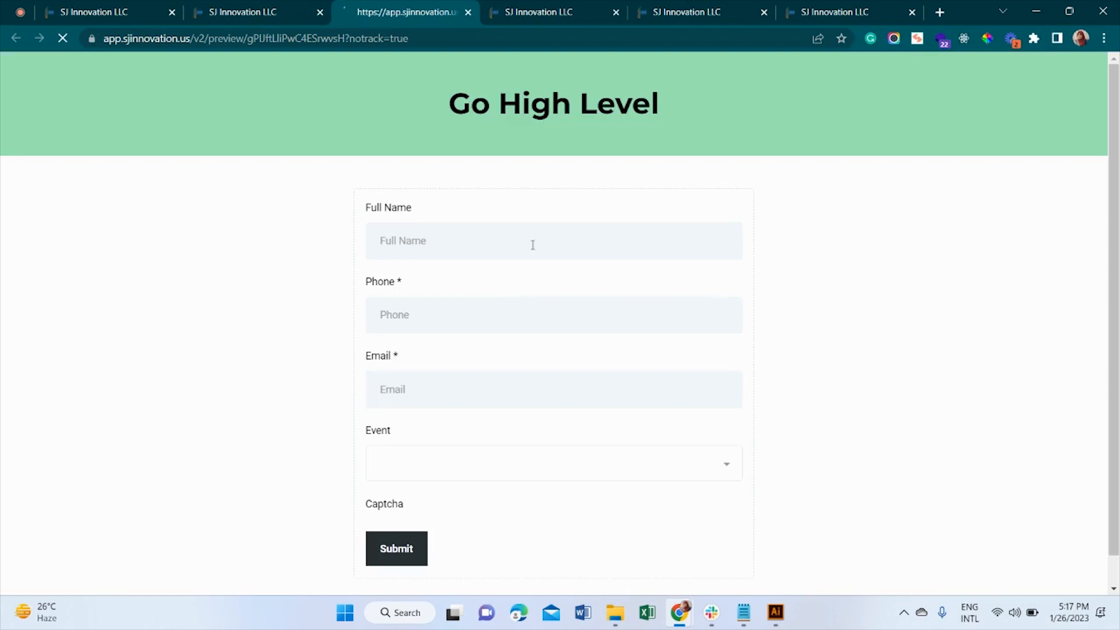
- Fill in the previewed form's full name, phone and email from the browser's saved autofill entry
{"action": "left_click", "coordinate": [533, 244]}
{"action": "left_click", "coordinate": [528, 300]}
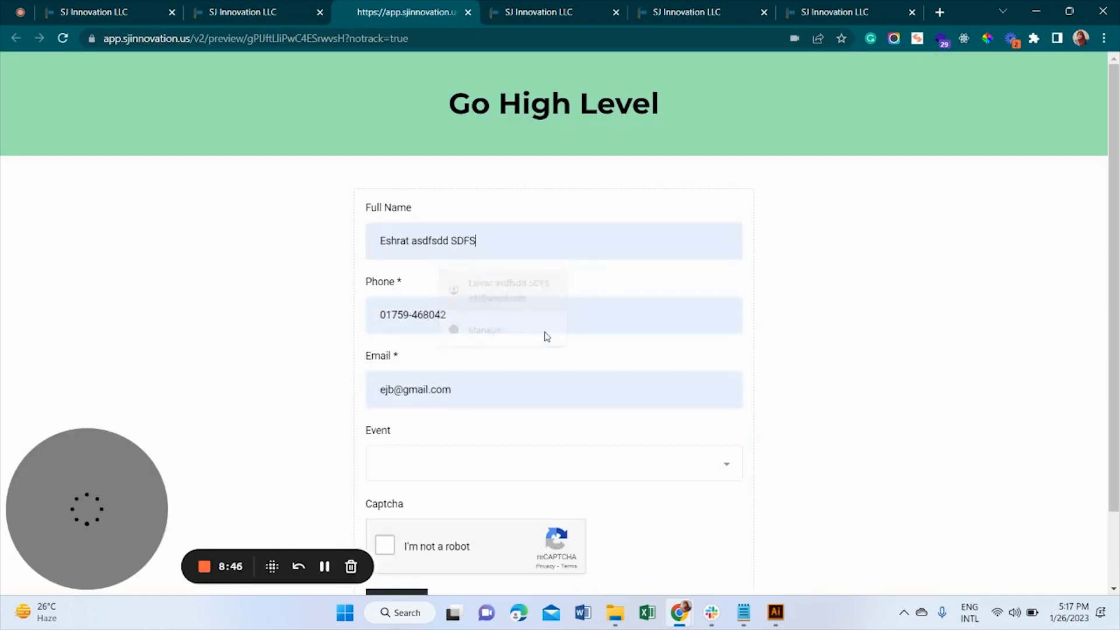
{"action": "scroll", "coordinate": [655, 370], "scroll_direction": "down", "scroll_amount": 1}
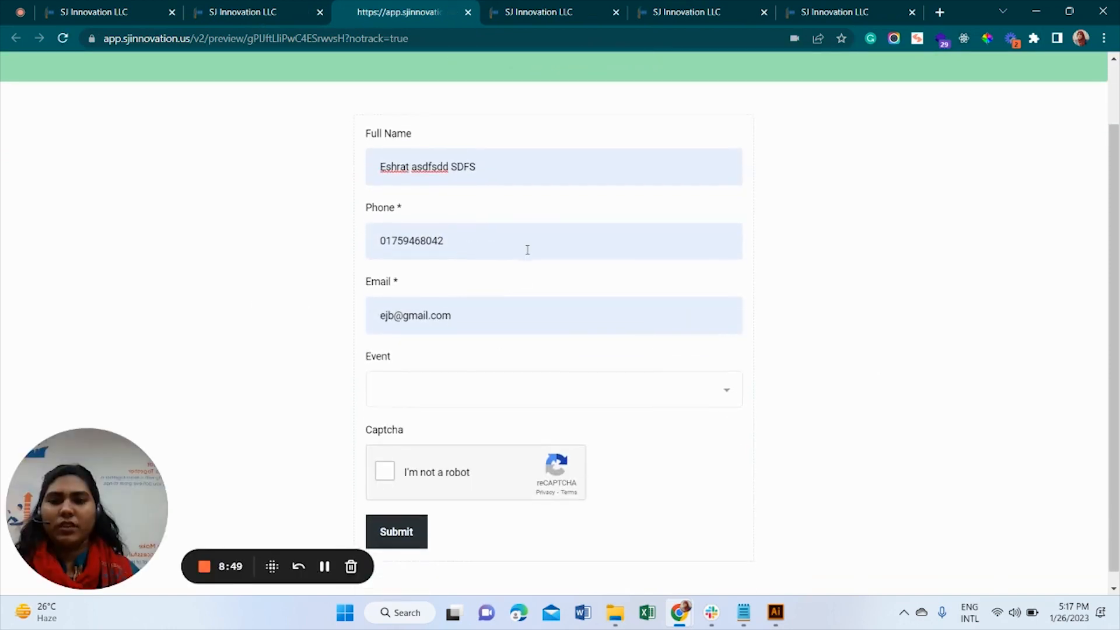
{"action": "scroll", "coordinate": [495, 233], "scroll_direction": "down", "scroll_amount": 1}
- Clear the Full Name and Phone fields in the previewed form
{"action": "triple_click", "coordinate": [486, 160]}
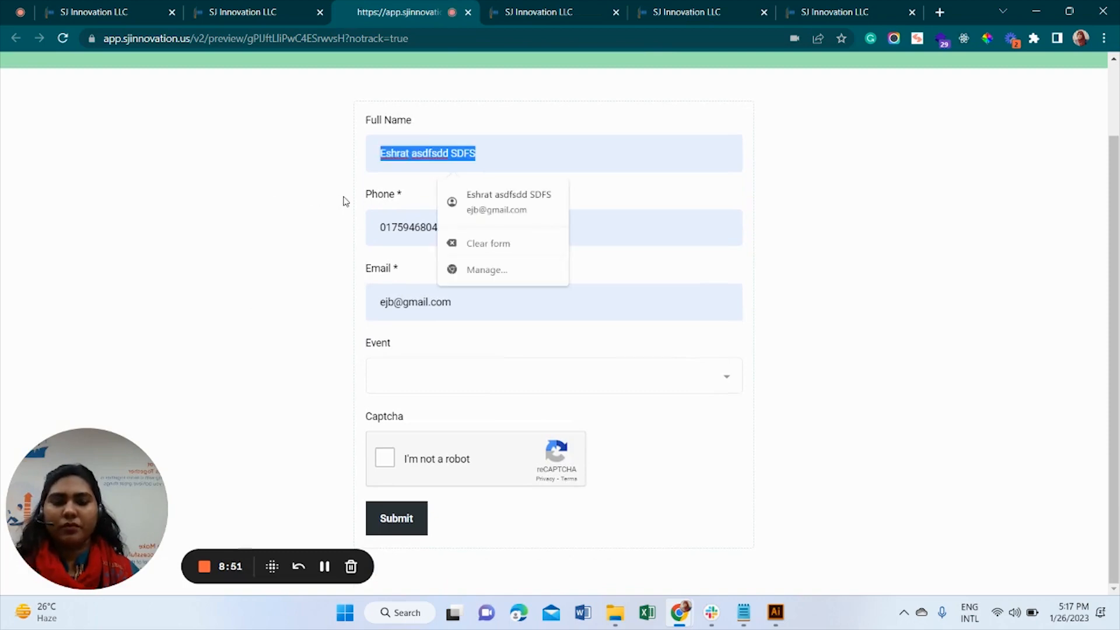
{"action": "key", "text": "BackSpace"}
{"action": "triple_click", "coordinate": [441, 228]}
{"action": "key", "text": "BackSpace"}
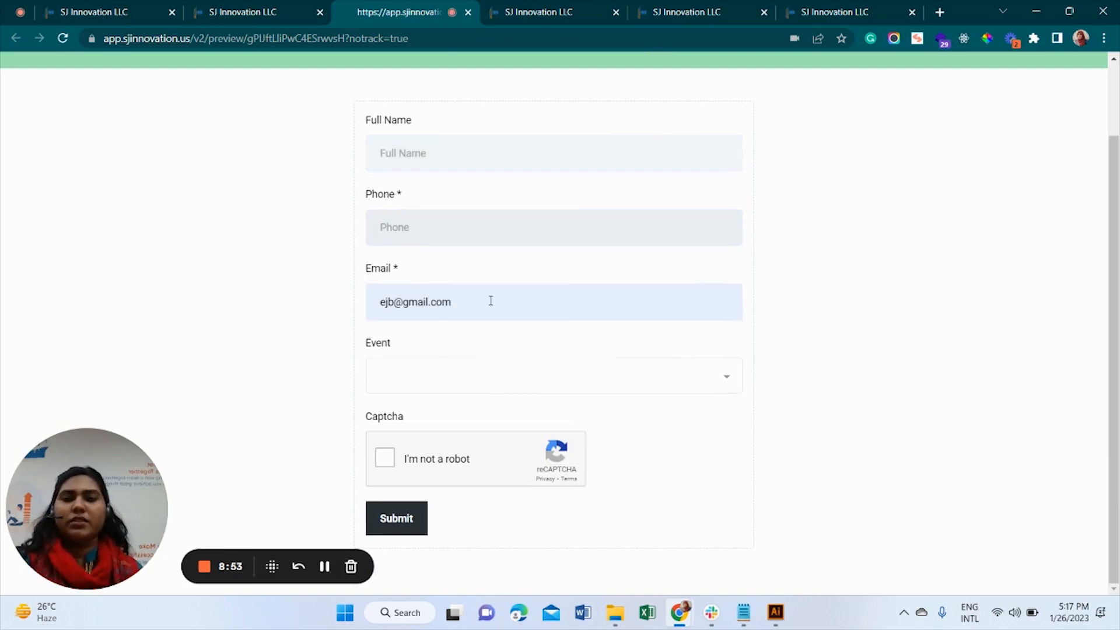
- Select Facebook Event in the Event dropdown and complete the "I'm not a robot" captcha
{"action": "left_click", "coordinate": [486, 385]}
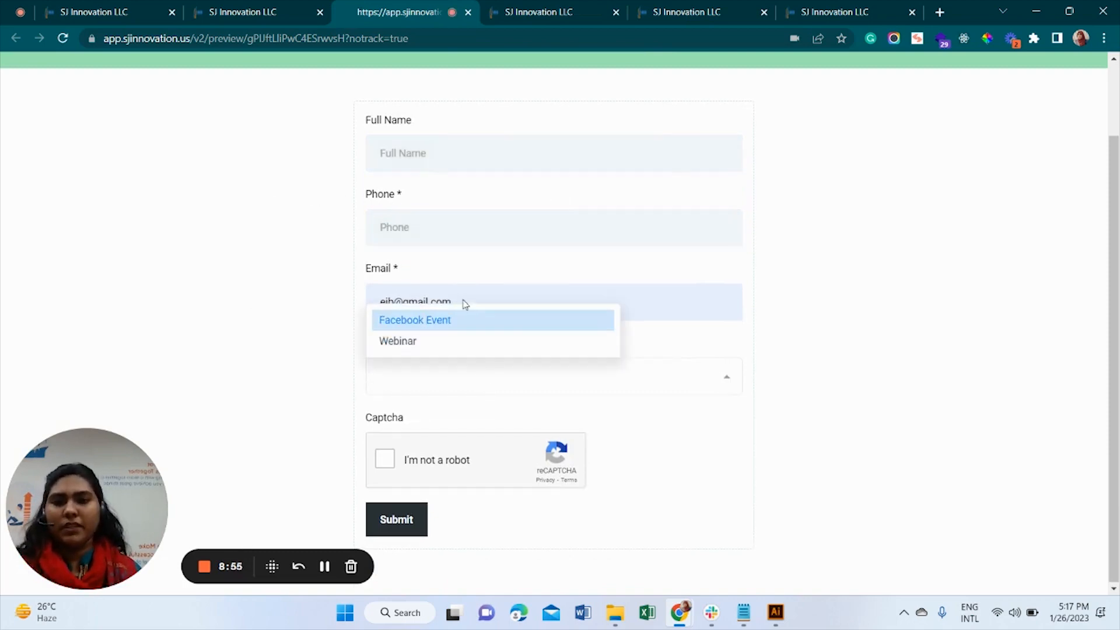
{"action": "left_click", "coordinate": [439, 320]}
{"action": "left_click", "coordinate": [384, 460]}
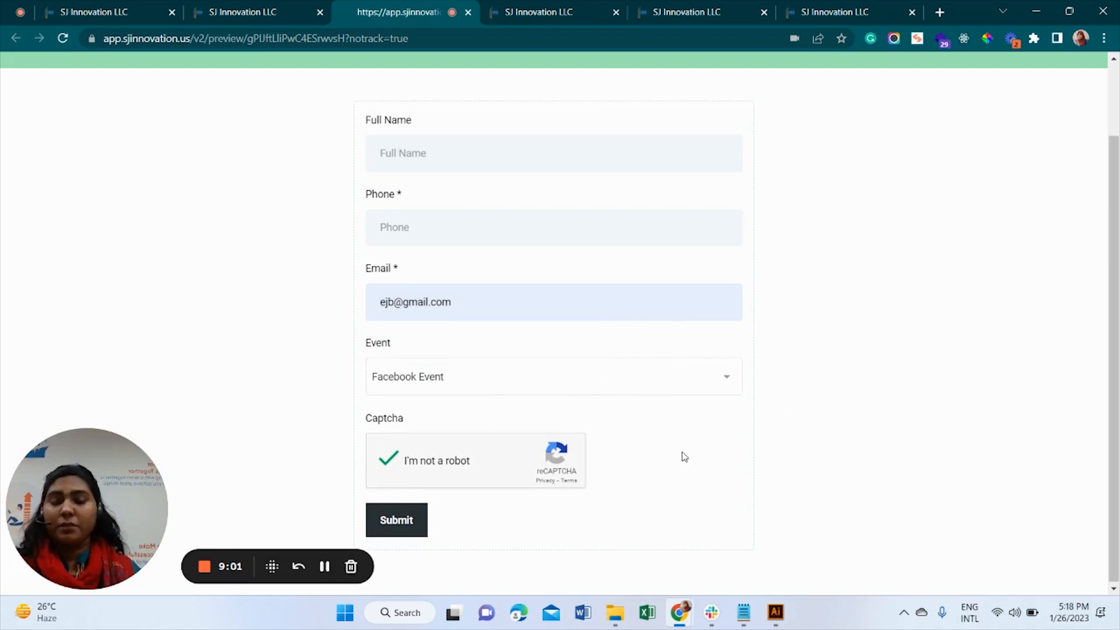
- Try submitting the previewed form without a phone number, then fill in Phone from the saved autofill entry and resubmit
{"action": "left_click", "coordinate": [406, 531]}
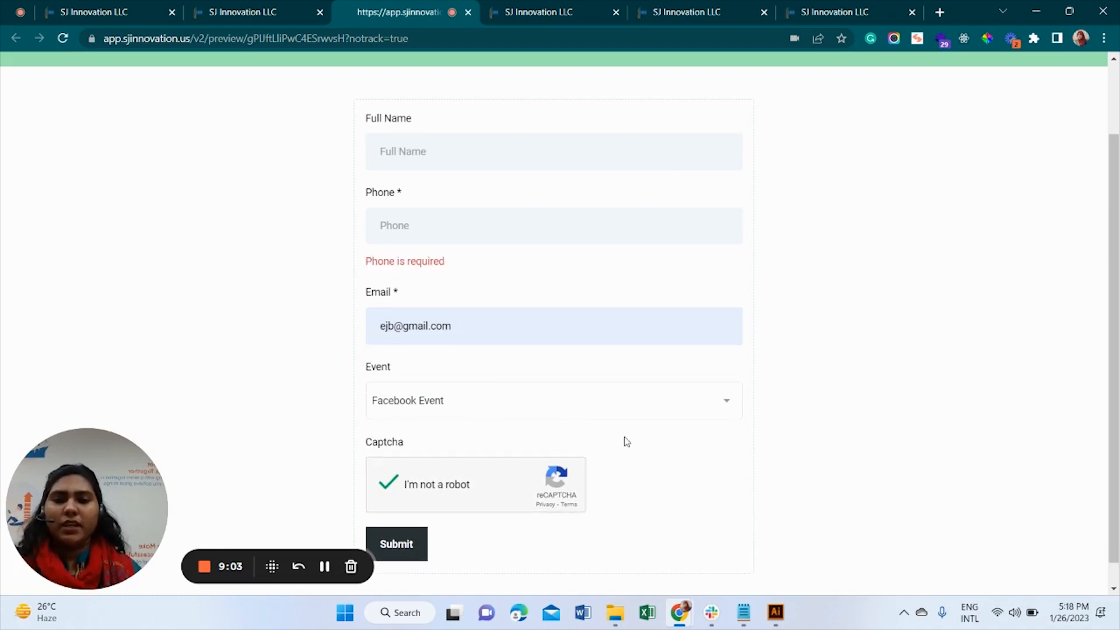
{"action": "left_click", "coordinate": [448, 234]}
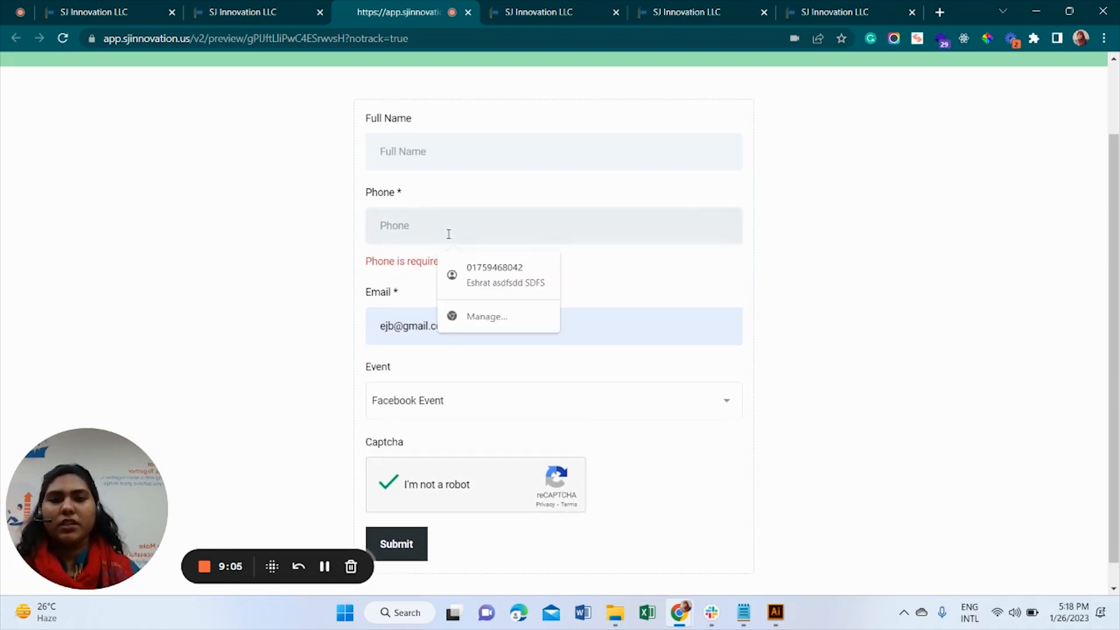
{"action": "left_click", "coordinate": [450, 270]}
{"action": "left_click", "coordinate": [421, 555]}
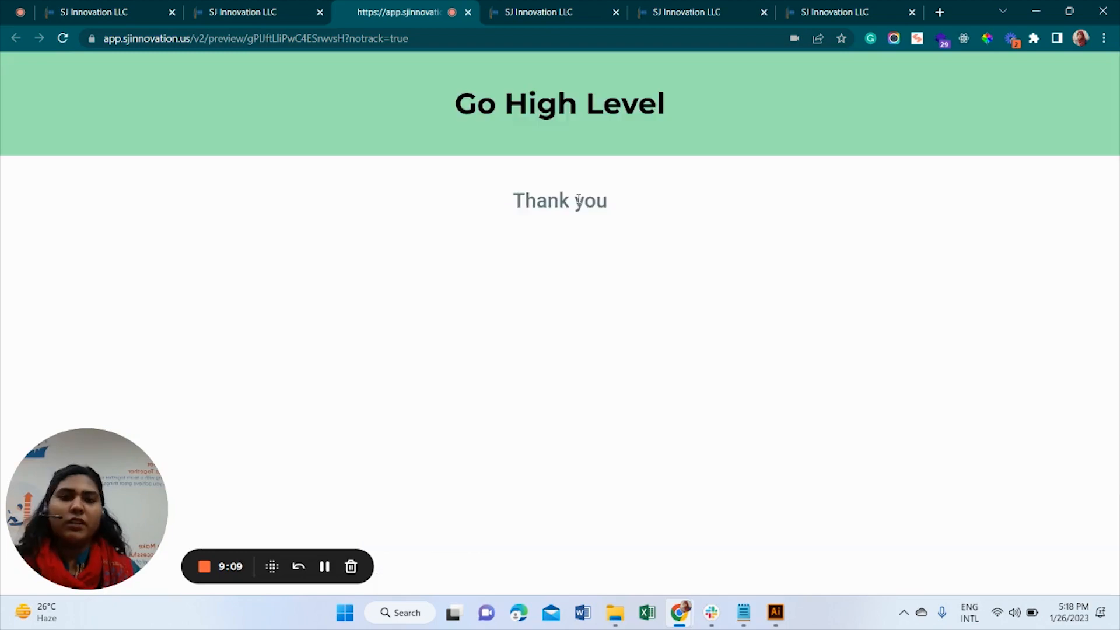
{"action": "triple_click", "coordinate": [672, 200]}
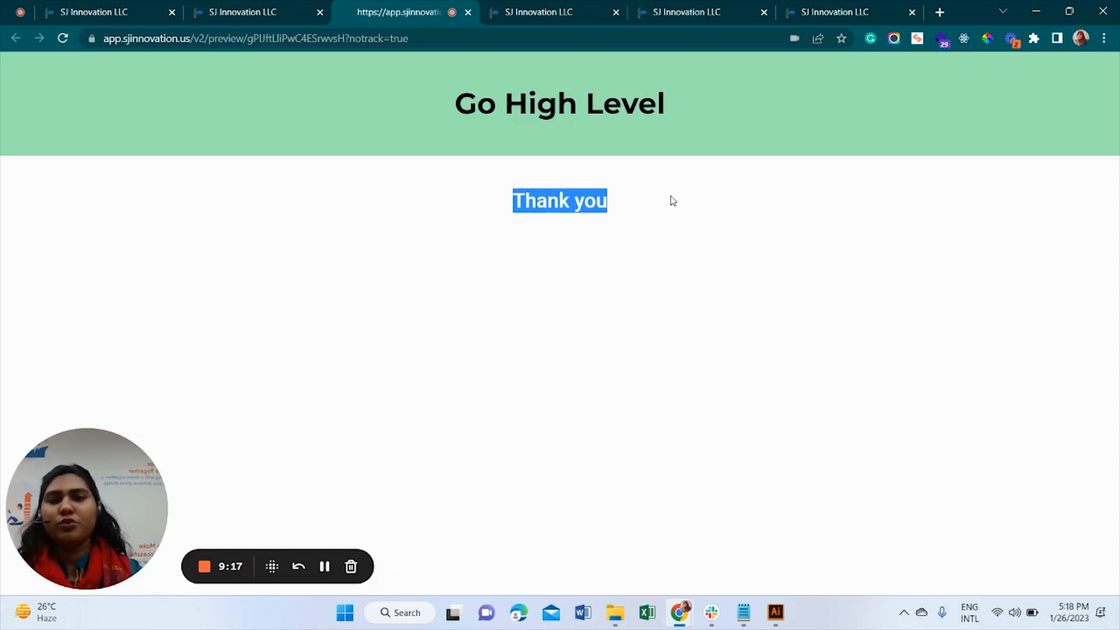
- Return to the Test Form builder and review the form's layout and the list of available custom fields
{"action": "left_click", "coordinate": [94, 11]}
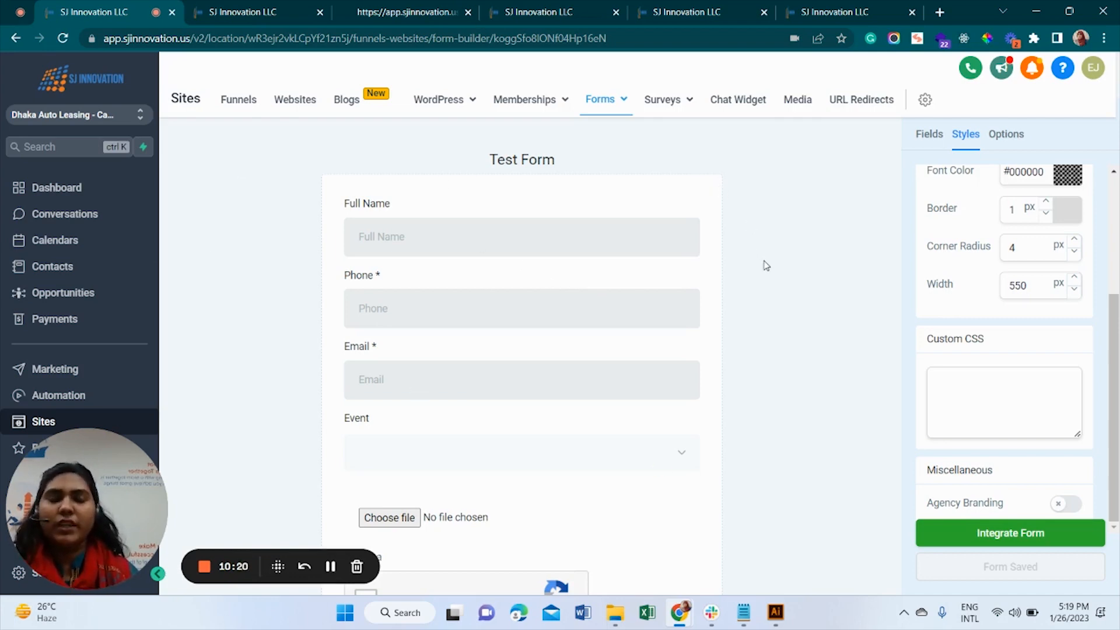
{"action": "scroll", "coordinate": [764, 264], "scroll_direction": "down", "scroll_amount": 3}
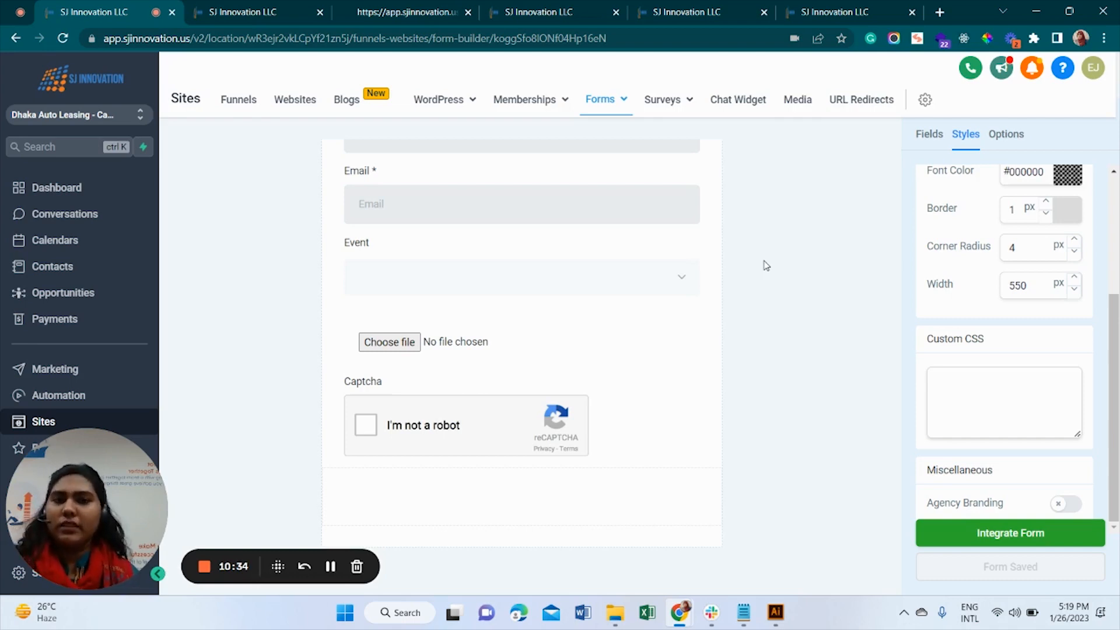
{"action": "scroll", "coordinate": [691, 274], "scroll_direction": "up", "scroll_amount": 3}
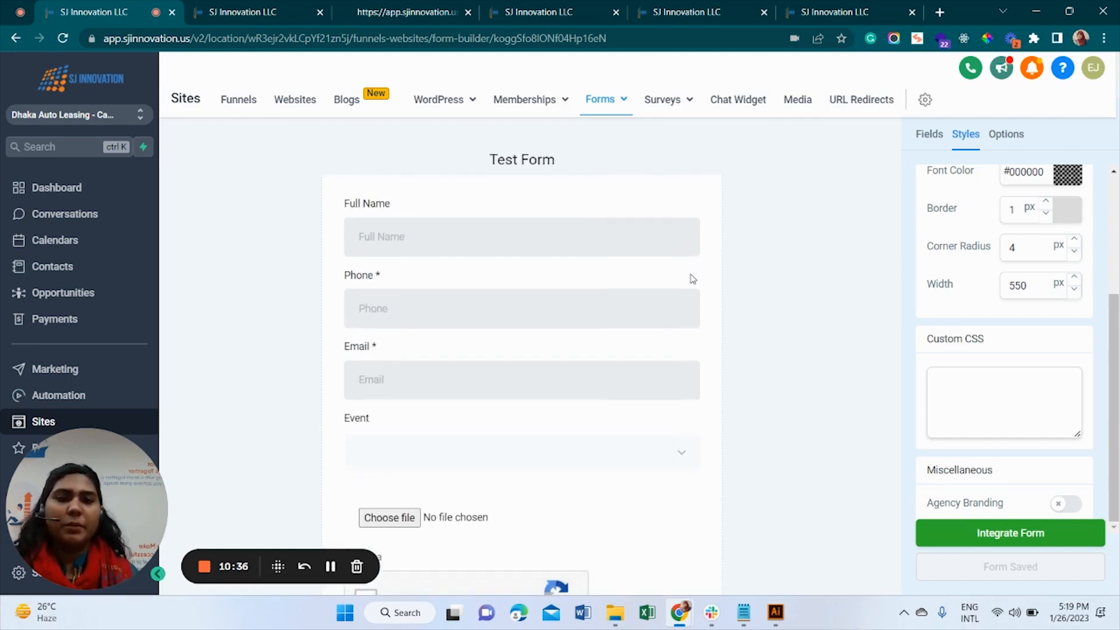
{"action": "left_click", "coordinate": [928, 135]}
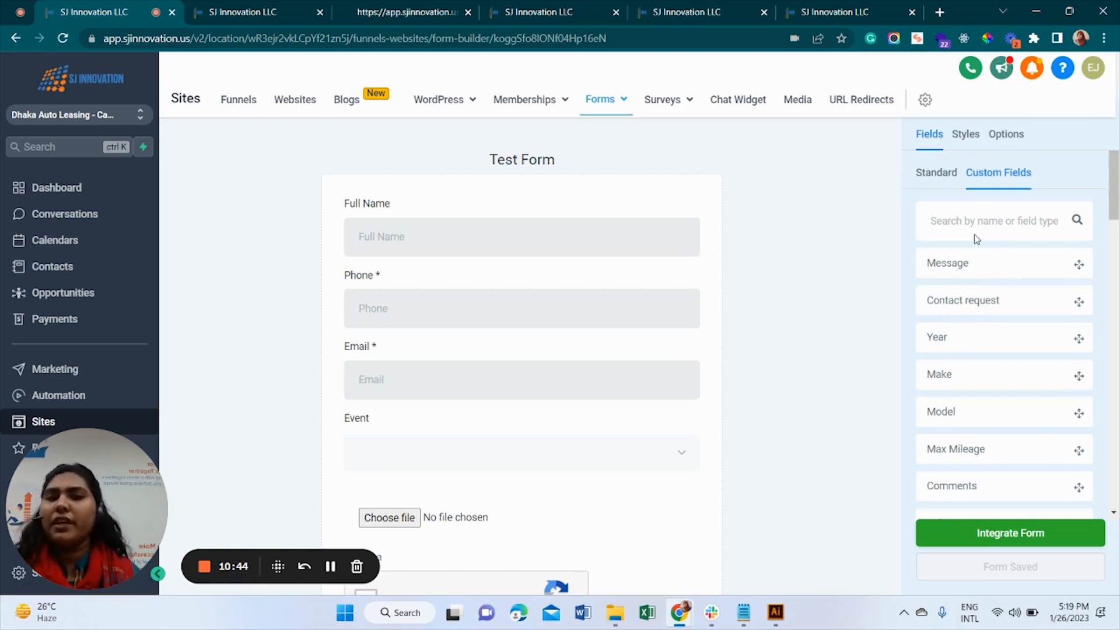
{"action": "scroll", "coordinate": [1045, 389], "scroll_direction": "down", "scroll_amount": 20}
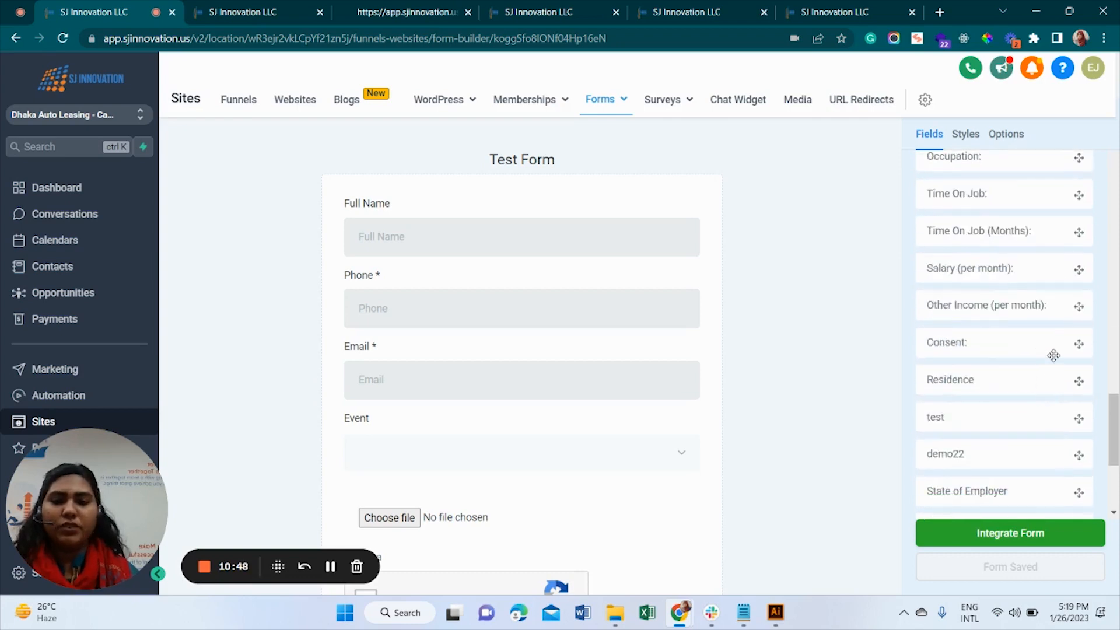
{"action": "scroll", "coordinate": [1050, 356], "scroll_direction": "up", "scroll_amount": 20}
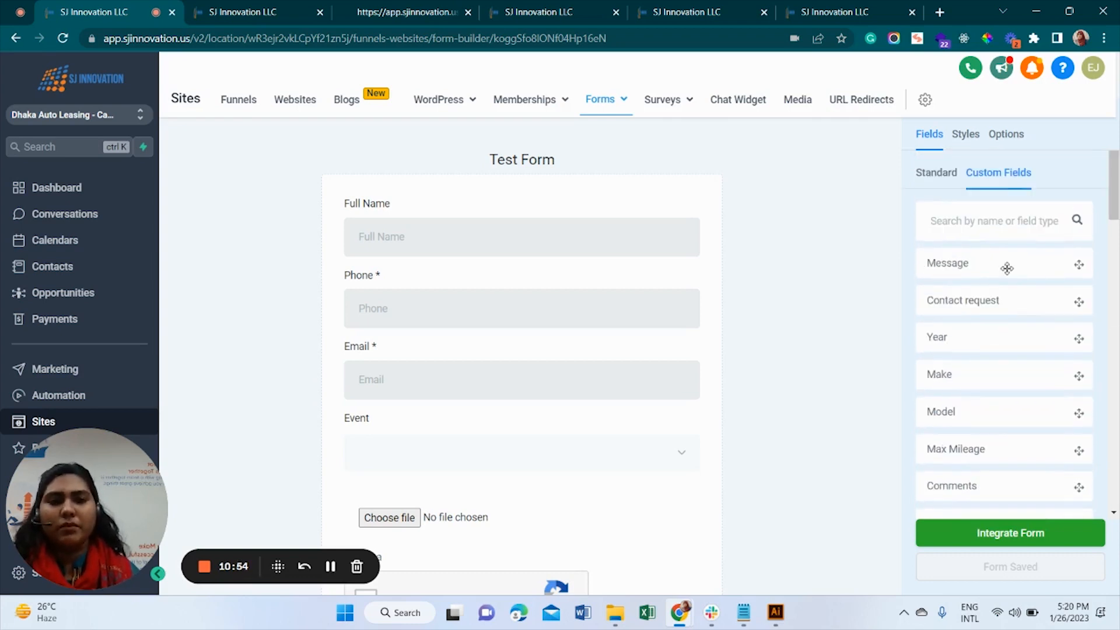